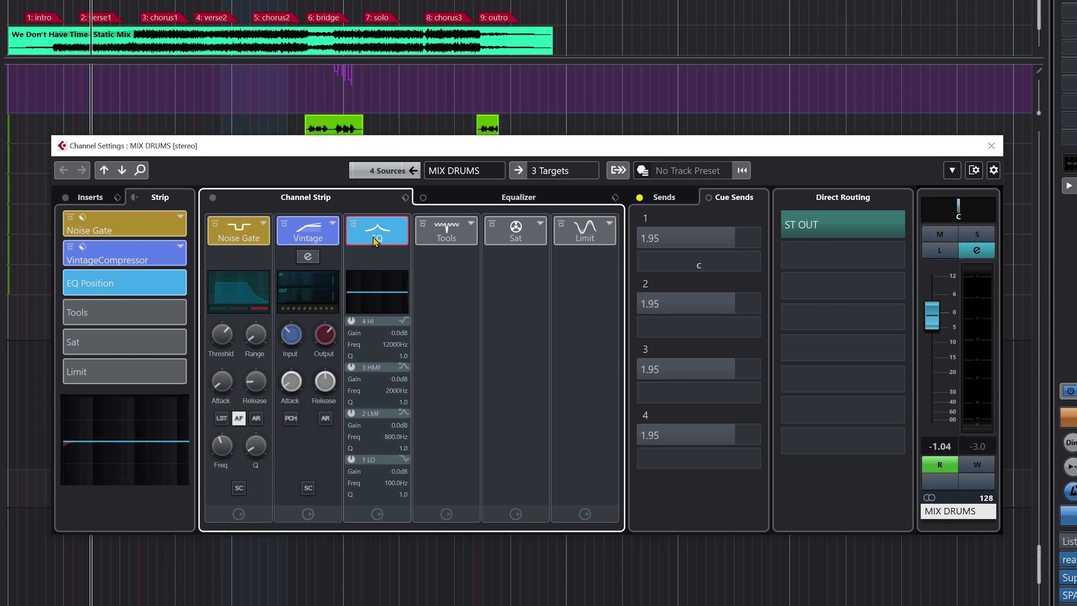
# Fill the empty slots of the MIX DRUMS channel strip with EnvelopeShaper, Tube Saturation and Maximizer
pyautogui.click(534, 197)
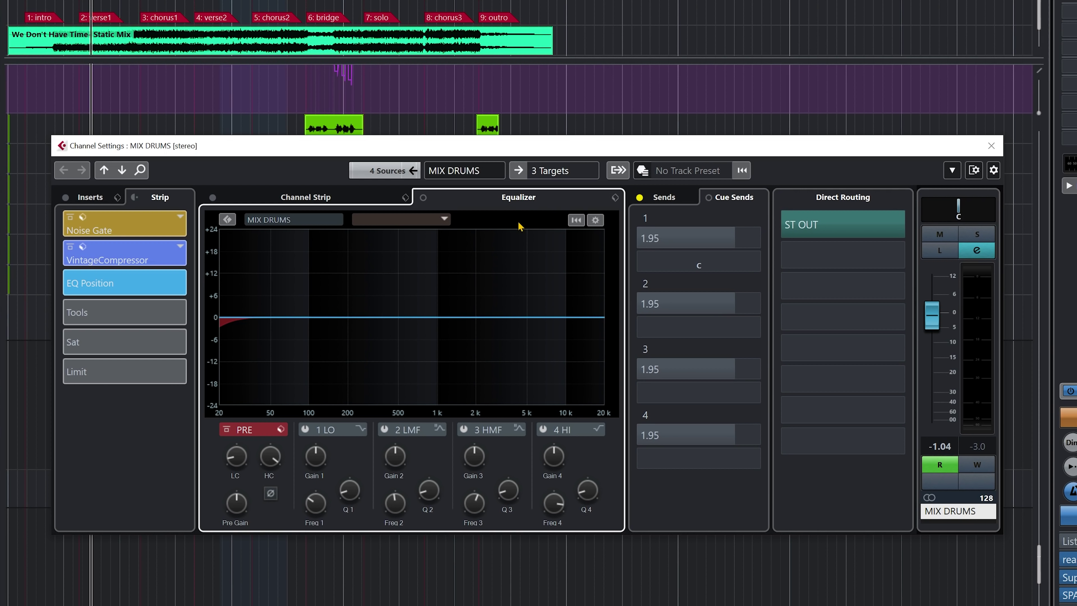
pyautogui.click(360, 202)
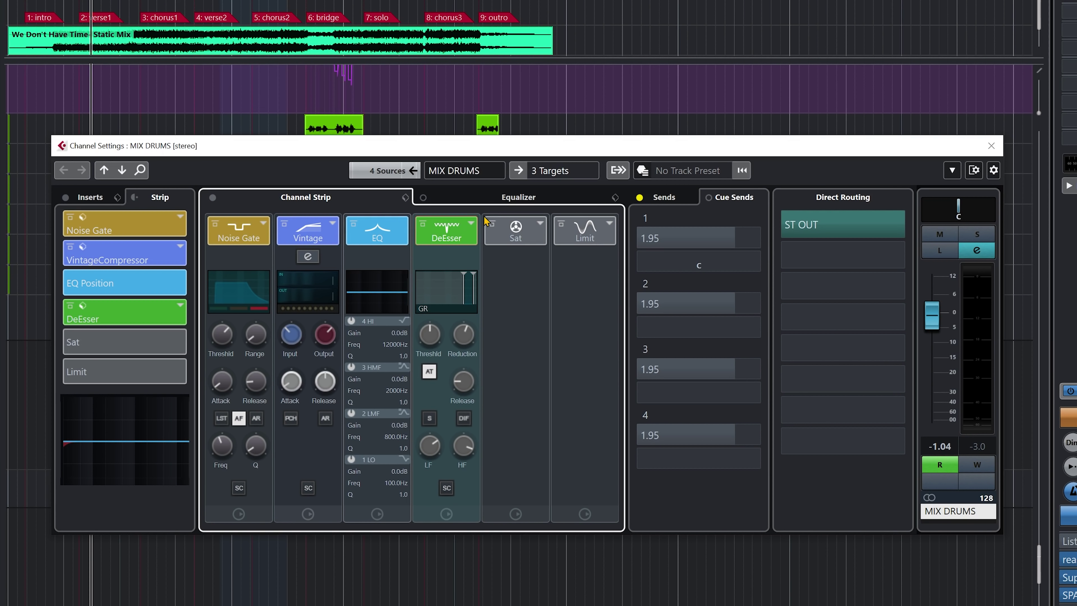
pyautogui.click(471, 224)
pyautogui.click(502, 265)
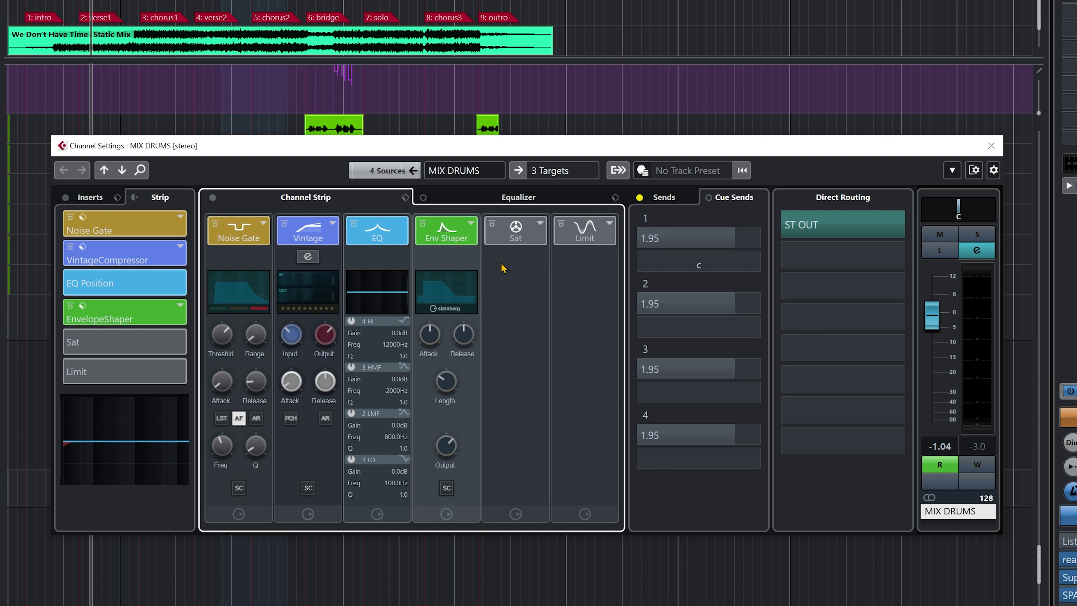
pyautogui.click(513, 239)
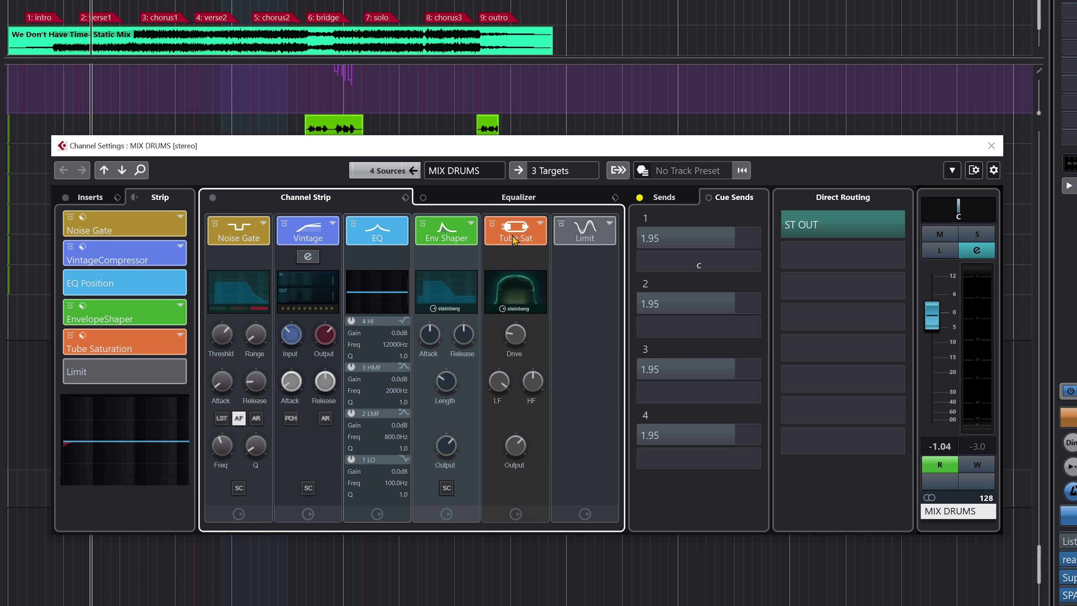
pyautogui.click(593, 238)
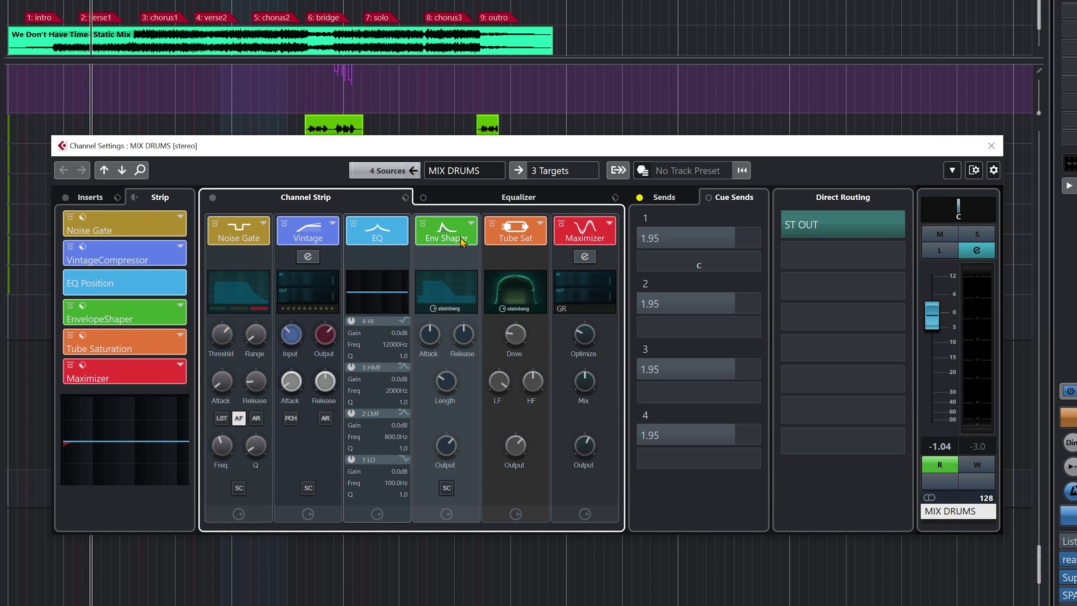
# Reorder the strip modules so EnvelopeShaper follows Noise Gate and EQ sits between VintageCompressor and Tube Saturation
pyautogui.moveTo(445, 231); pyautogui.dragTo(241, 232)
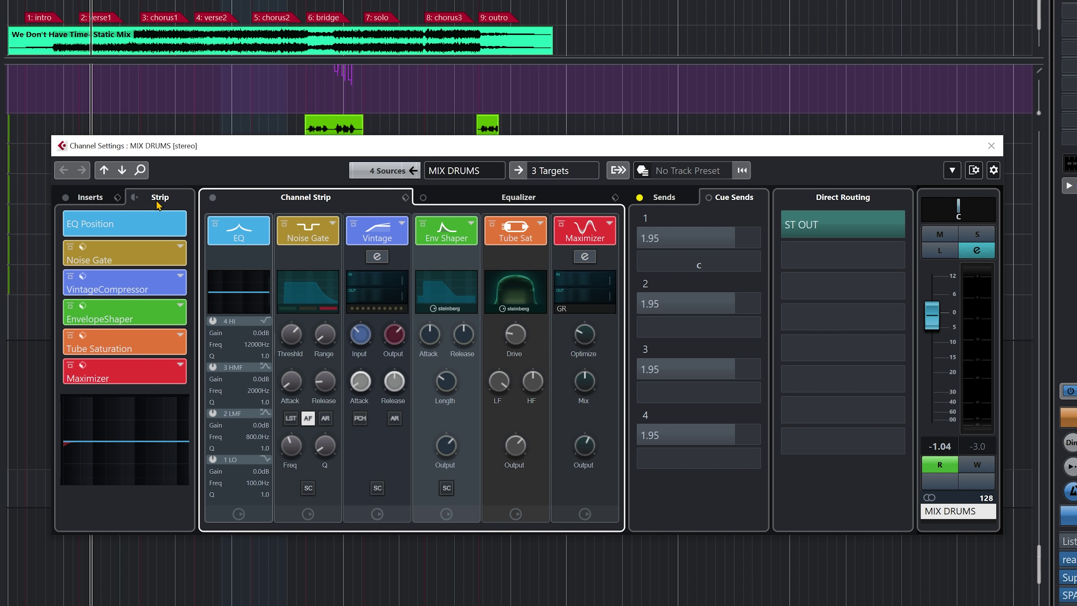
pyautogui.moveTo(146, 222); pyautogui.dragTo(143, 321)
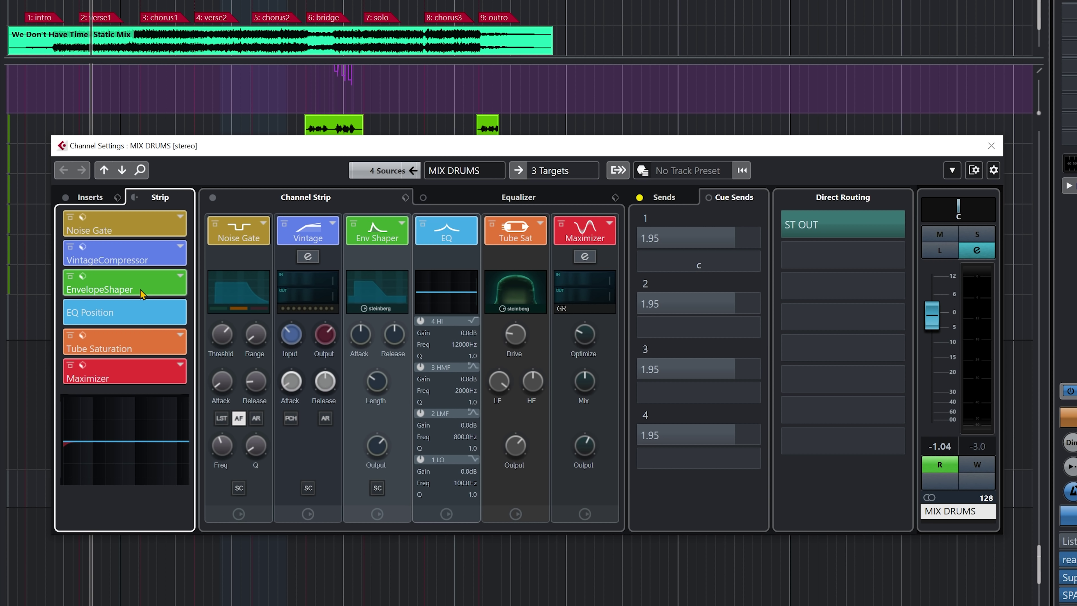
pyautogui.moveTo(140, 280); pyautogui.dragTo(140, 246)
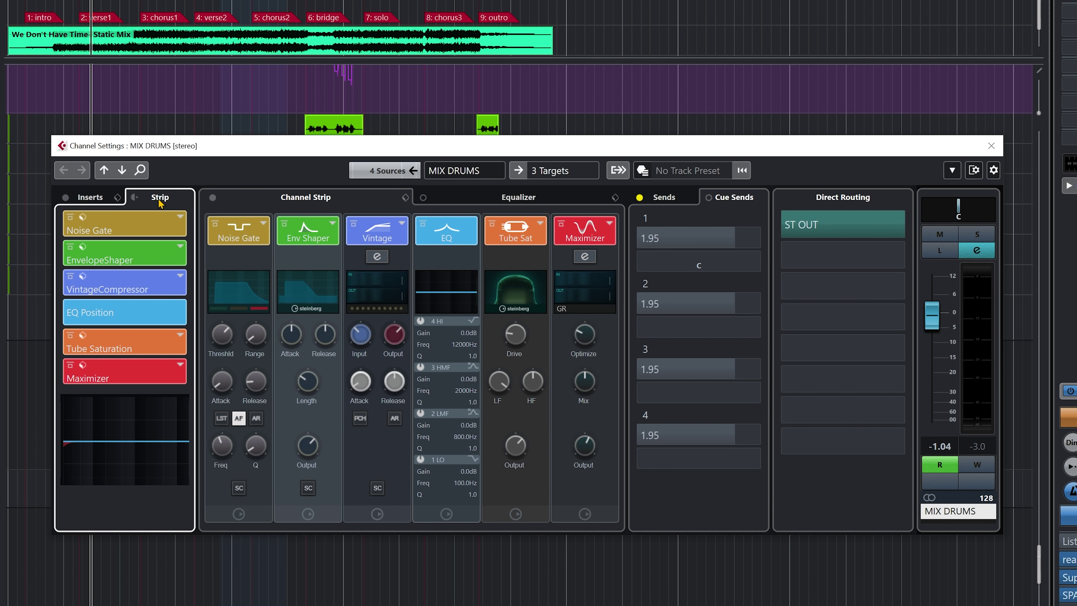
# Check the MIX DRUMS insert slots and toggle the channel strip's position relative to the inserts
pyautogui.click(103, 198)
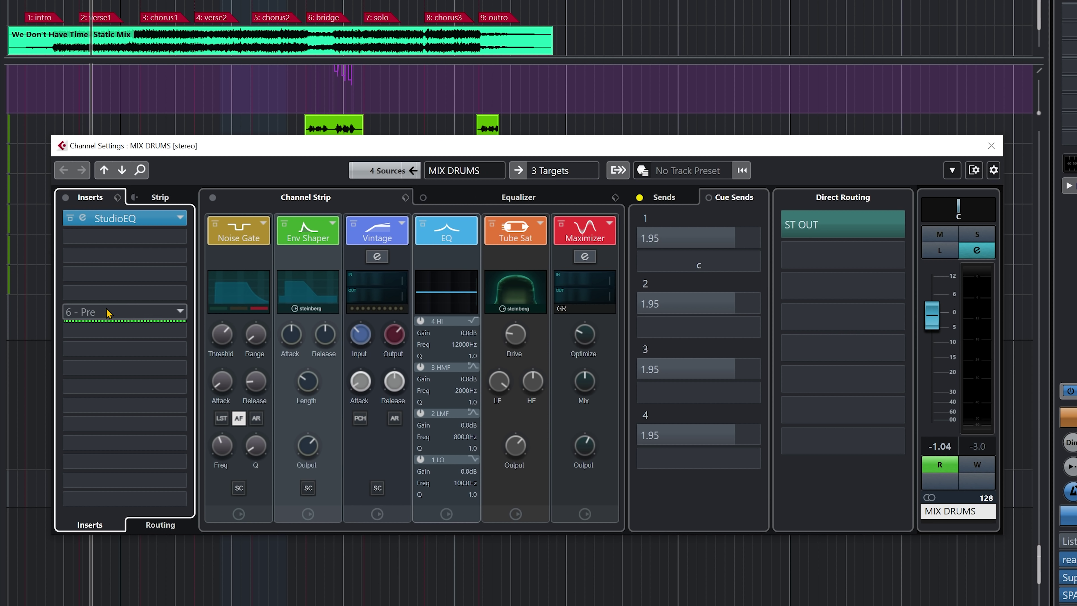
pyautogui.click(169, 199)
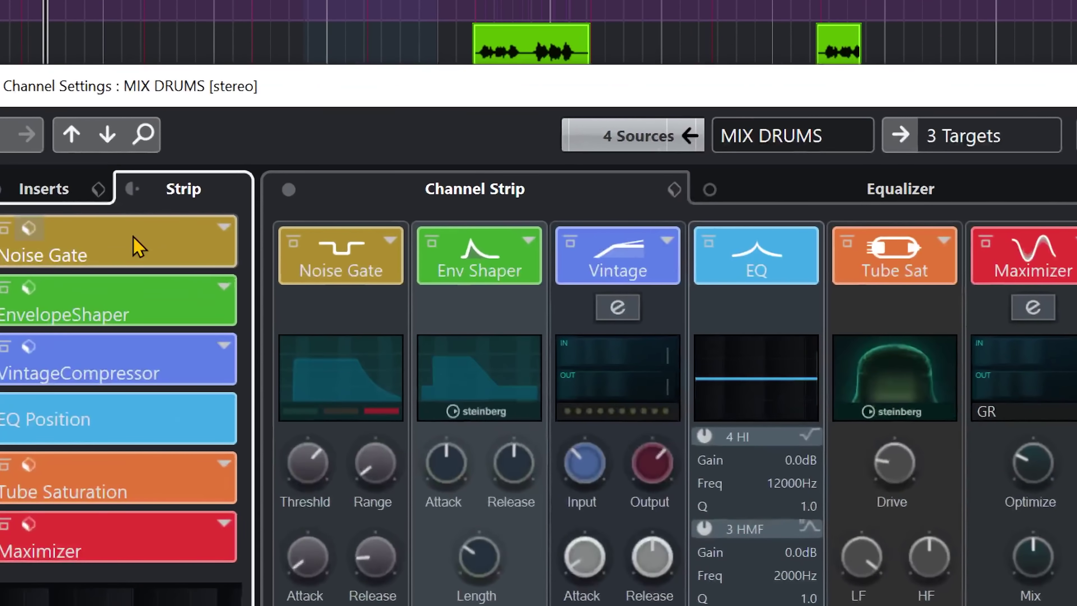
pyautogui.click(133, 189)
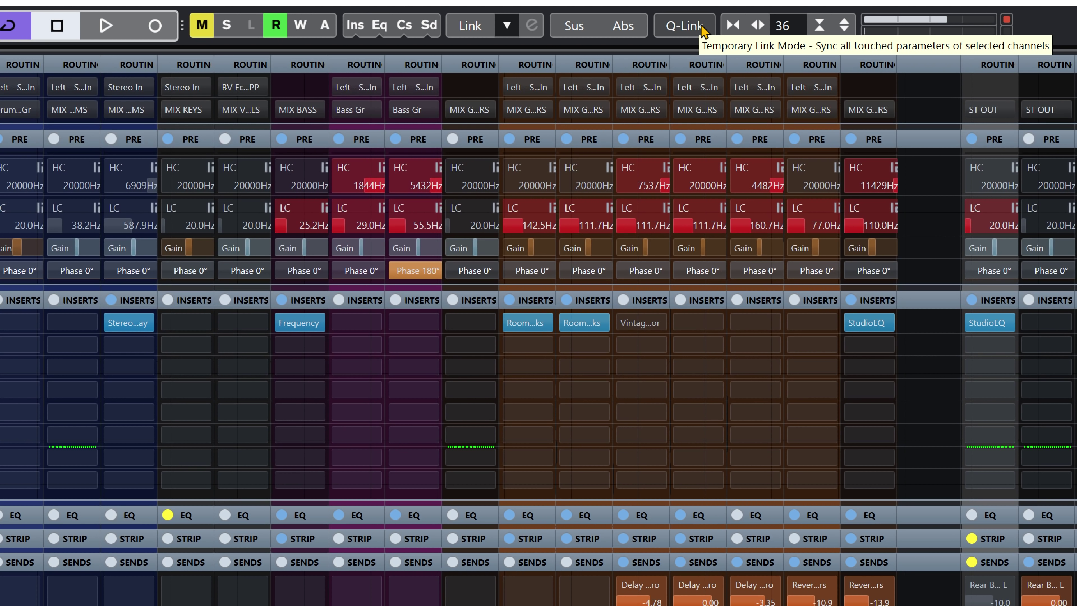
# With Q-Link enabled, raise the faders of channels 55 to 60 together, bringing channel 59 to -2.24 dB
pyautogui.click(702, 30)
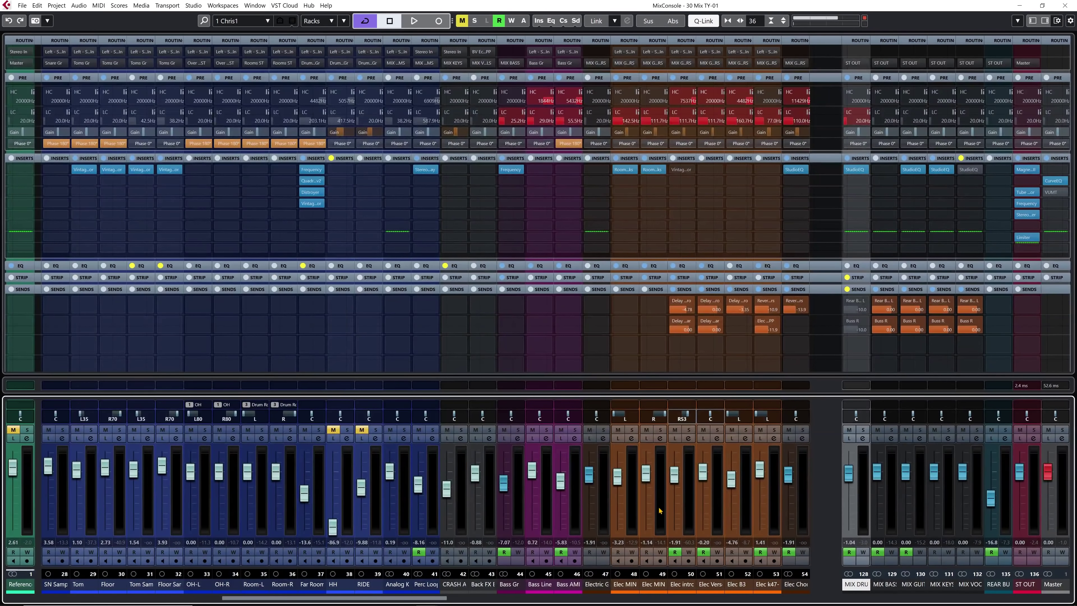
pyautogui.hscroll(7, 660, 510)
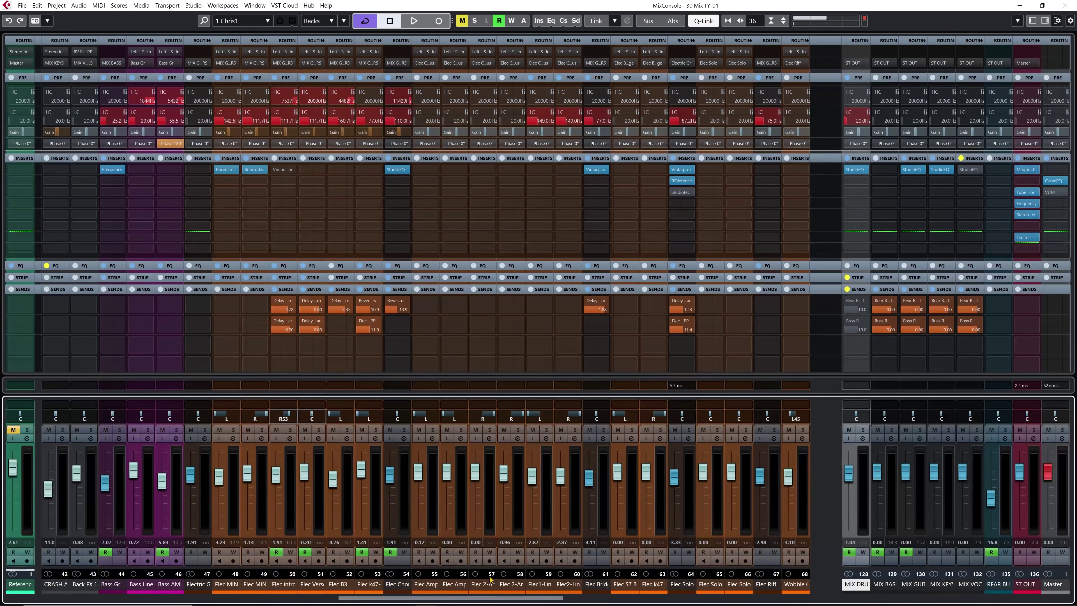
pyautogui.click(422, 585)
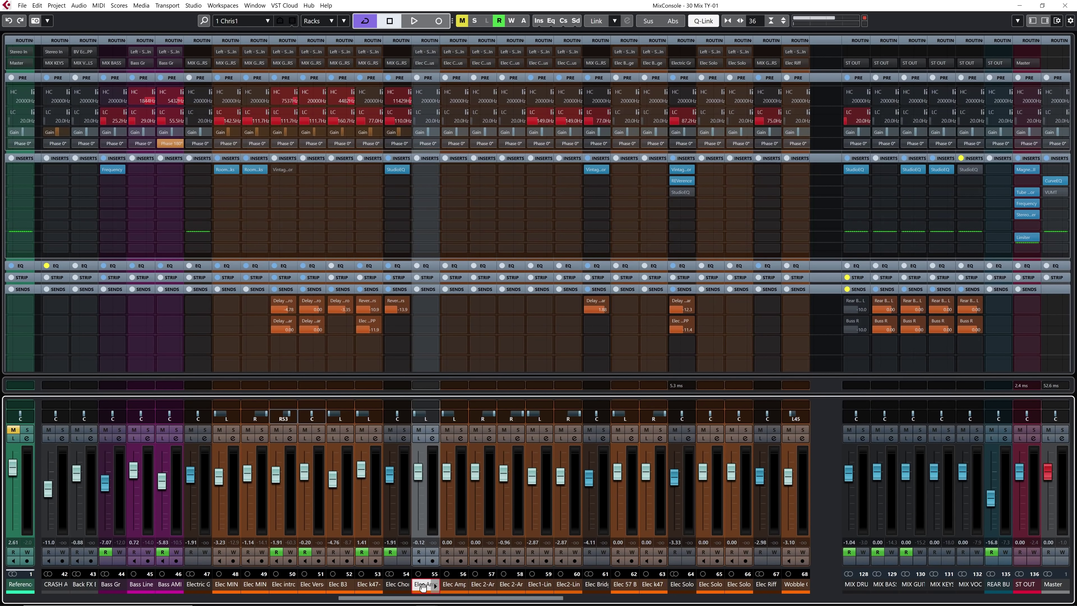
pyautogui.keyDown('shift'); pyautogui.click(564, 585); pyautogui.keyUp('shift')
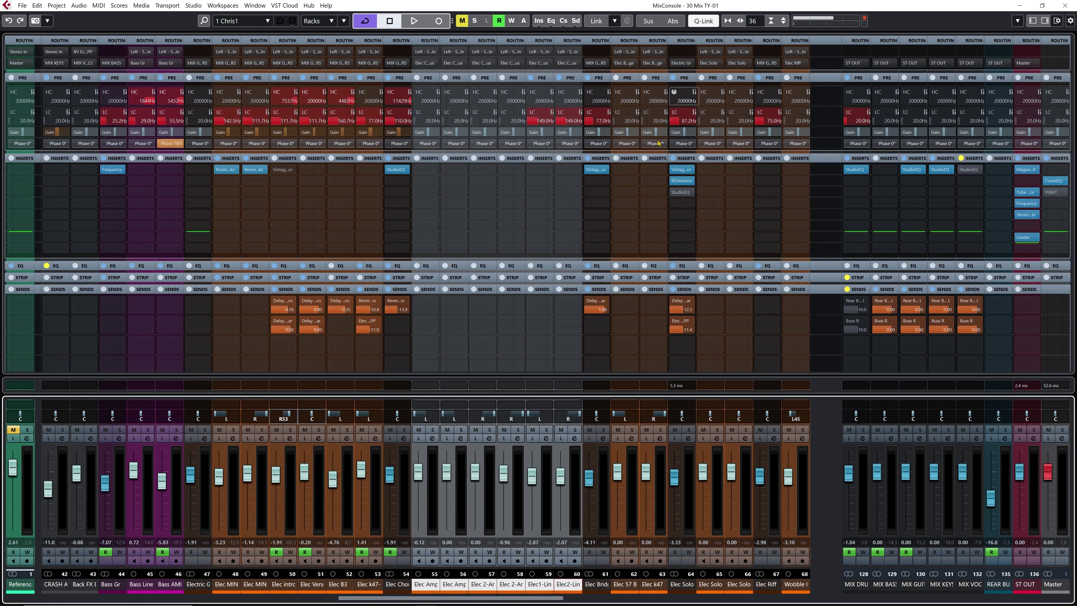
pyautogui.click(533, 484)
pyautogui.moveTo(533, 484)
pyautogui.mouseDown()
pyautogui.moveTo(530, 531)
pyautogui.moveTo(523, 484)
pyautogui.mouseUp()
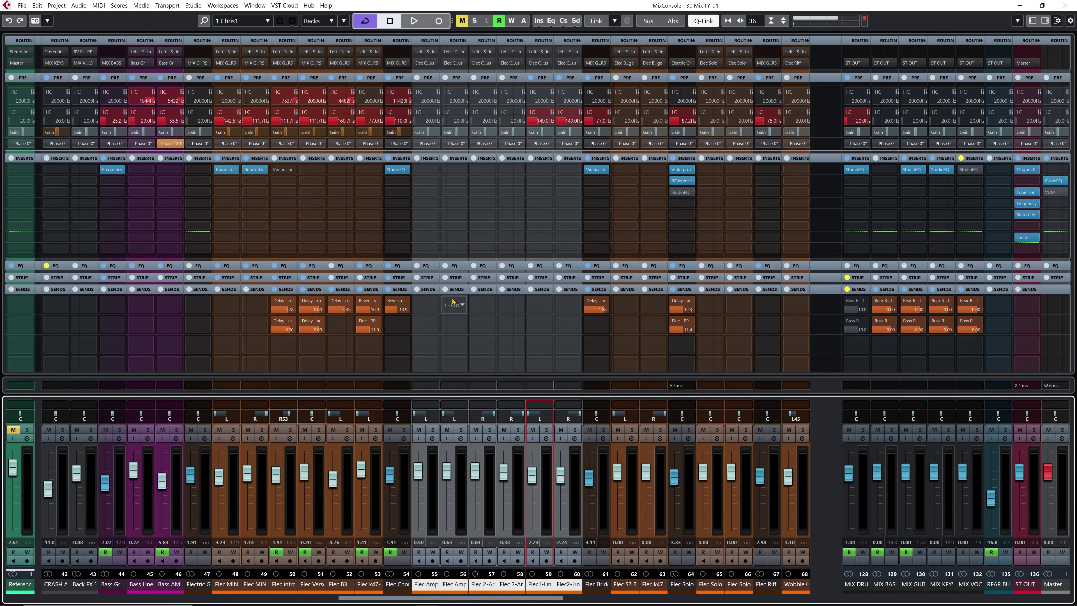
# Load the Frequency equalizer into the first insert slot of the linked channels 55 to 60
pyautogui.click(429, 159)
pyautogui.click(429, 159)
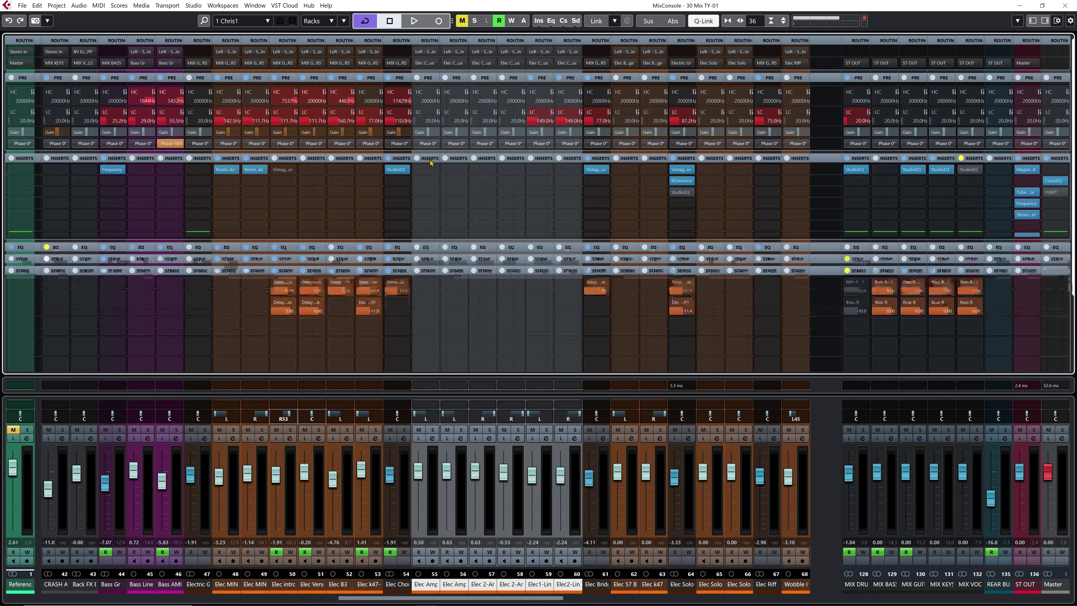
pyautogui.click(428, 170)
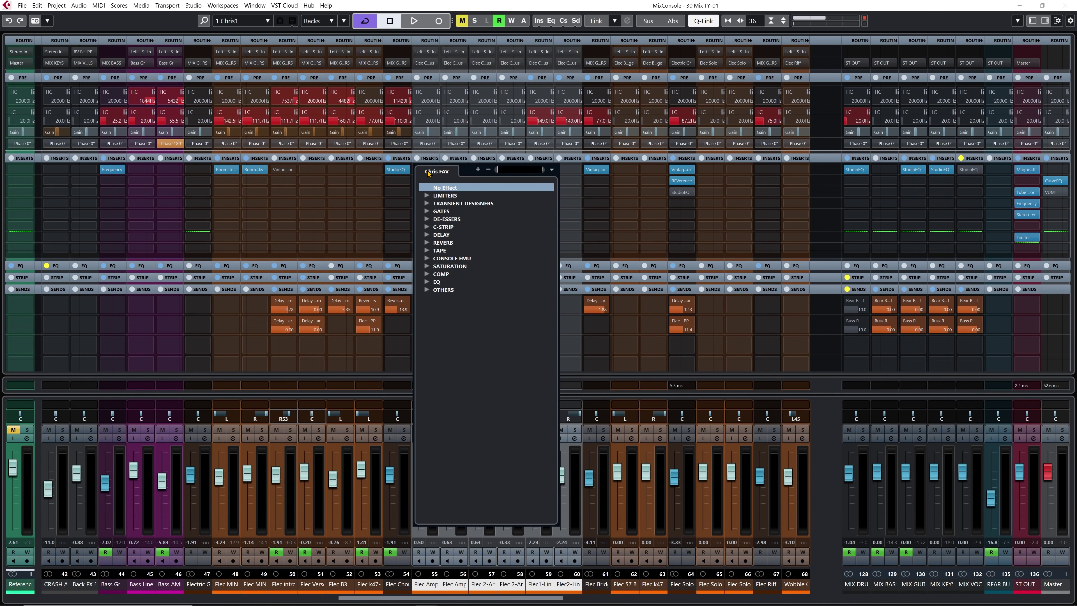
pyautogui.write('freq')
pyautogui.click(443, 197)
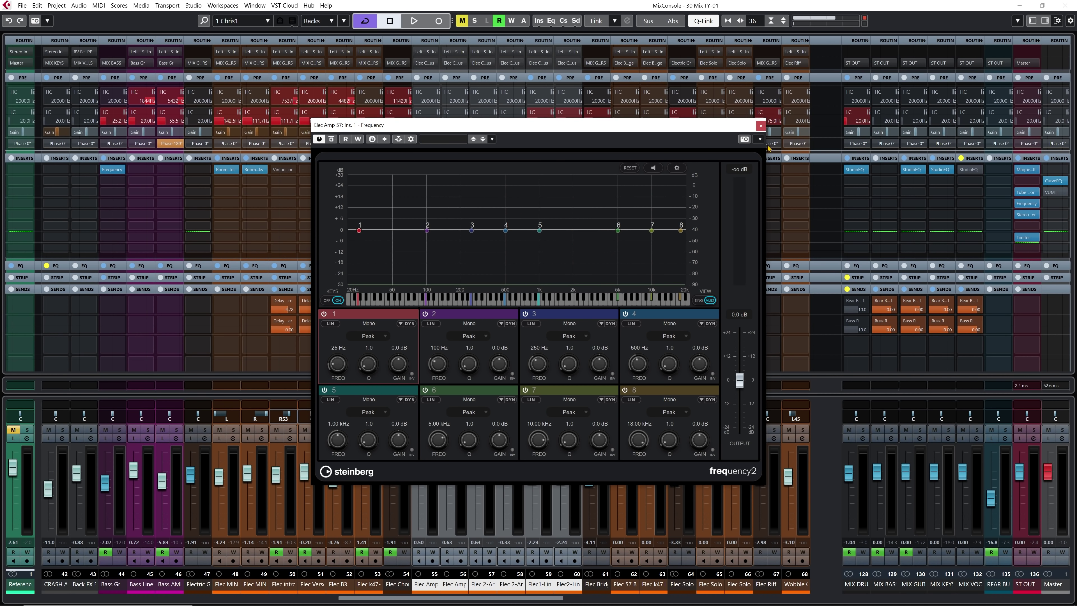
pyautogui.click(761, 126)
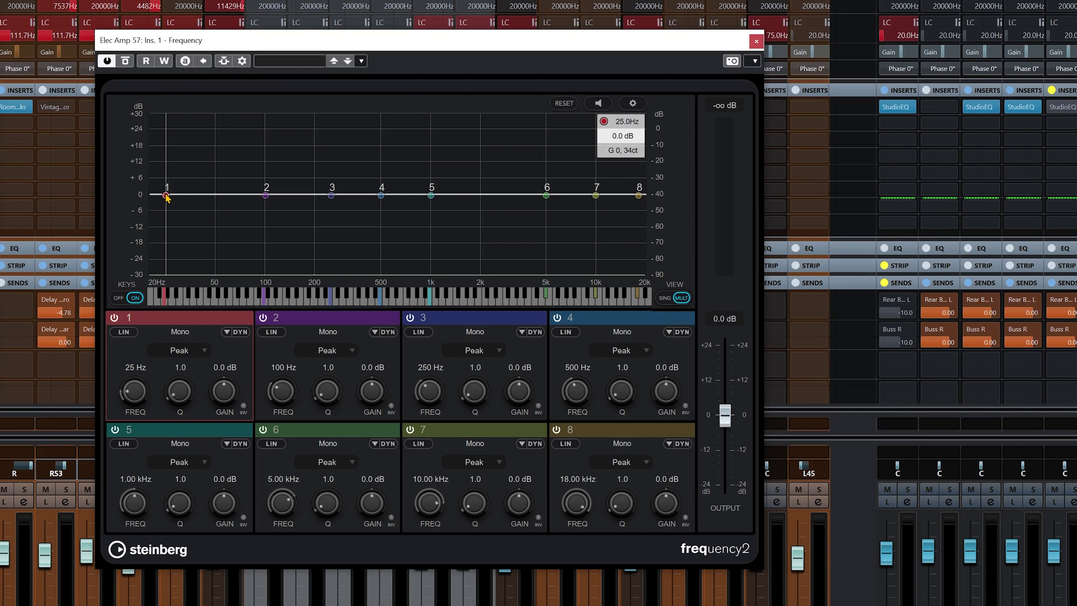
# Set band 1 of the Frequency equalizer to a Cut 12 filter at 427 Hz and close the editor
pyautogui.click(177, 350)
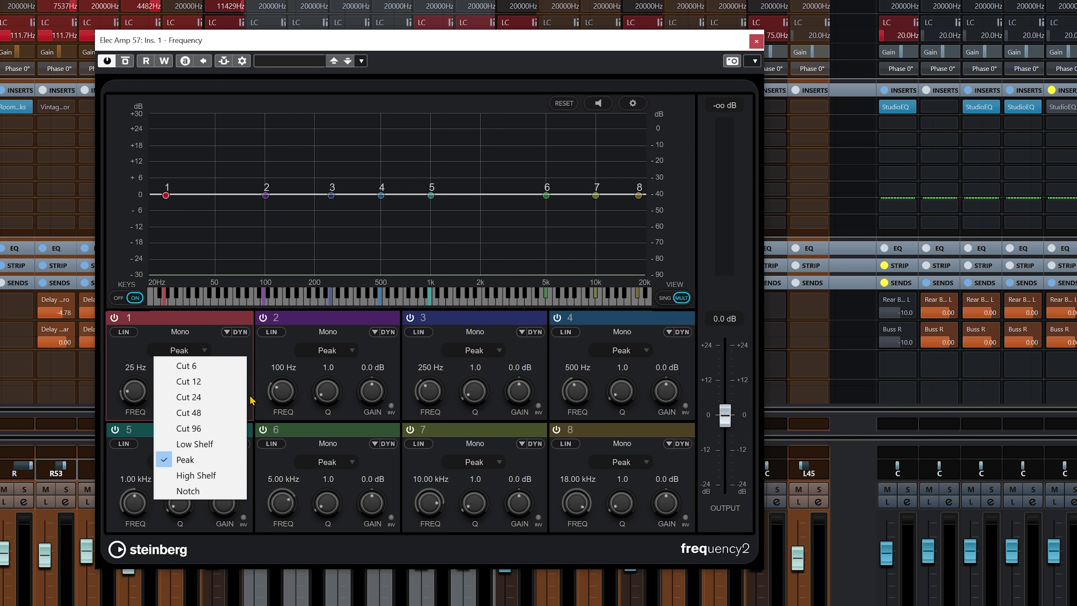
pyautogui.click(233, 381)
pyautogui.moveTo(136, 393); pyautogui.dragTo(142, 363)
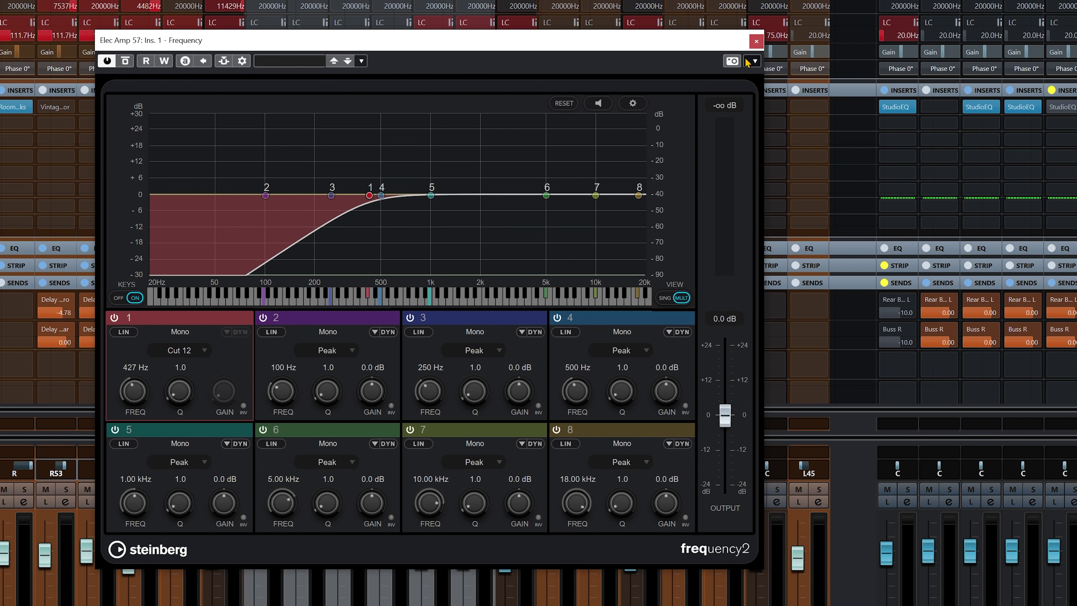
pyautogui.click(758, 44)
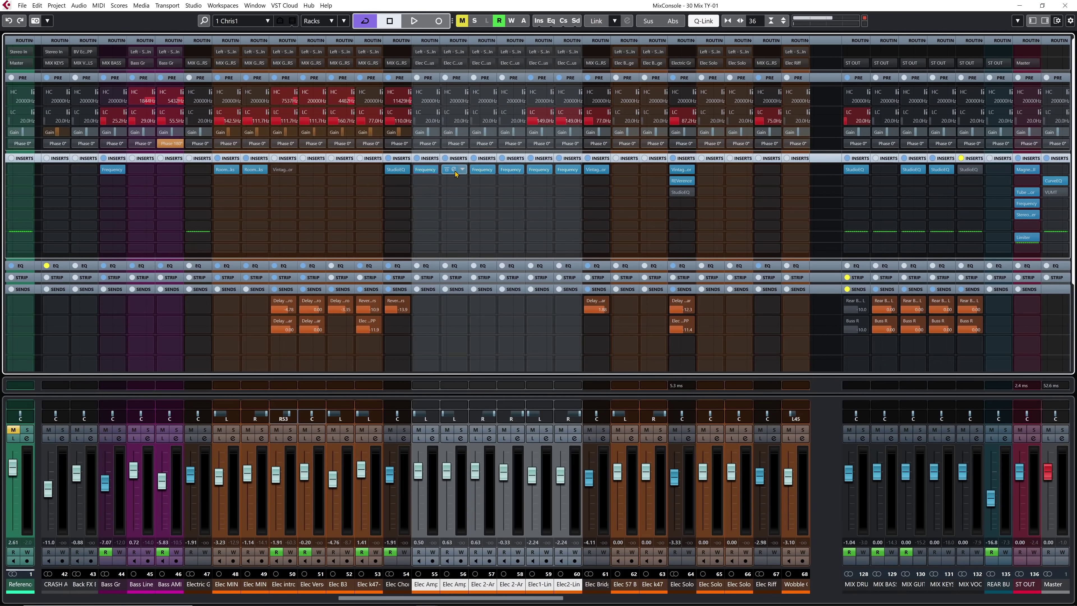
# Open the Frequency editors of several other linked guitar channels and arrange them for side-by-side comparison
pyautogui.click(455, 171)
pyautogui.click(514, 170)
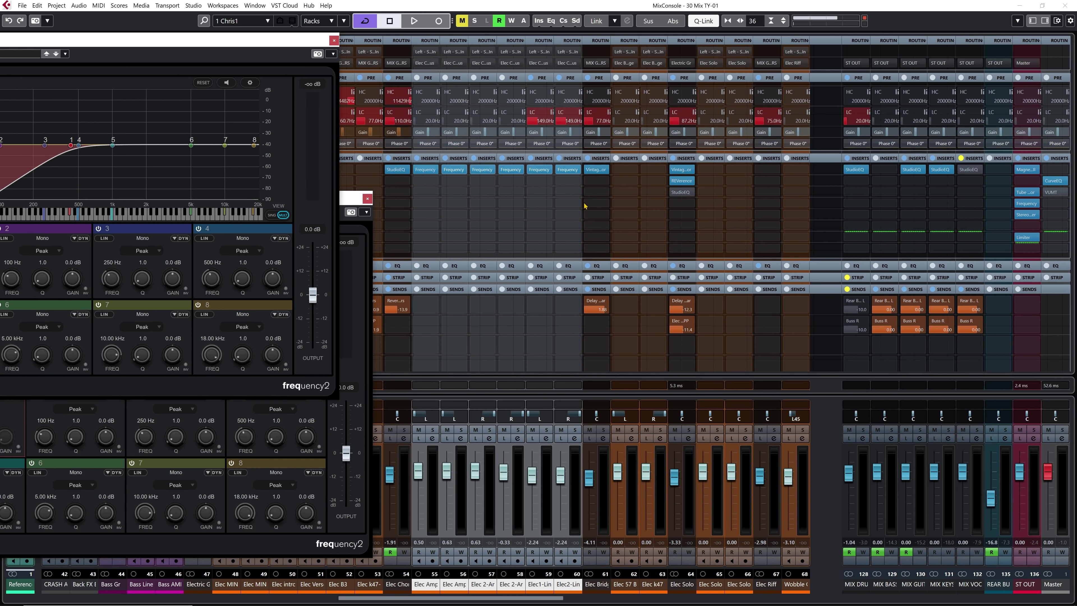
pyautogui.click(514, 170)
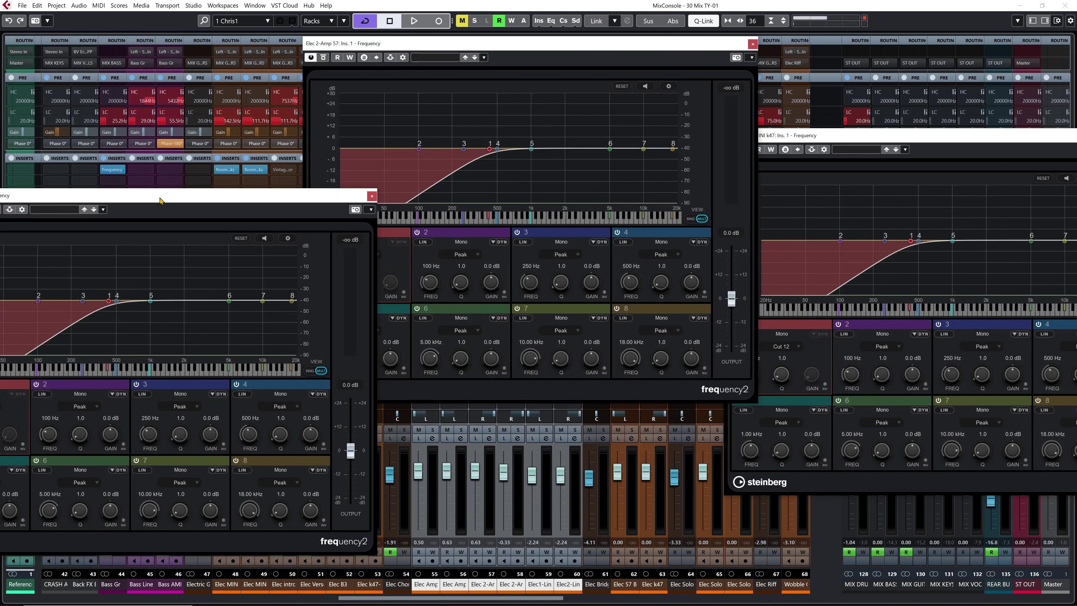
pyautogui.moveTo(159, 202); pyautogui.dragTo(291, 234)
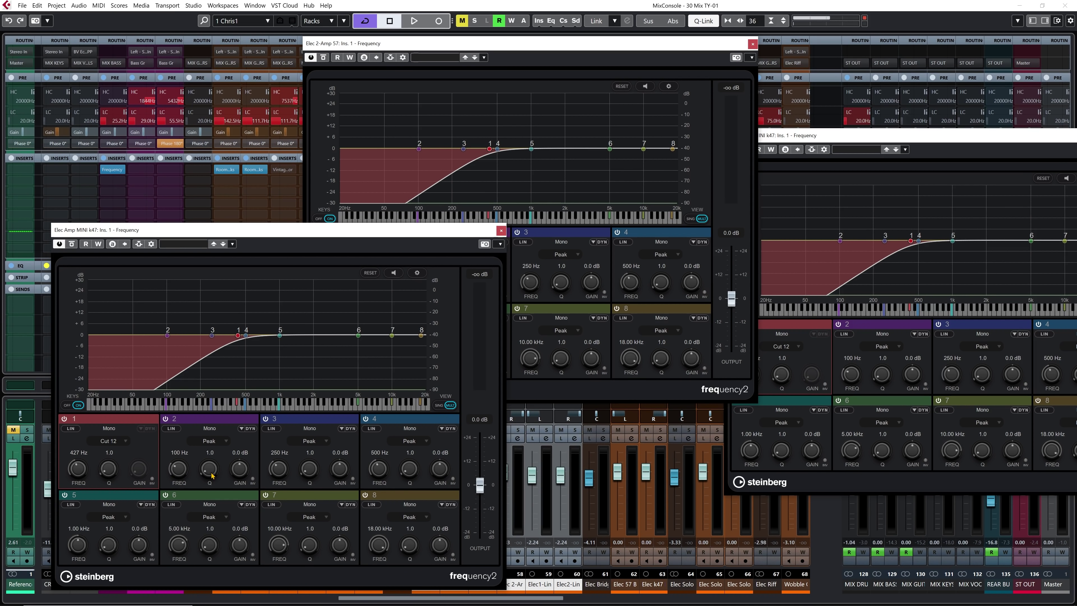
# On Elec Amp MINI k47's Frequency, set band 2's Q to 7.7 and band 3 to 713 Hz with 14.3 dB gain
pyautogui.moveTo(212, 475); pyautogui.dragTo(217, 447)
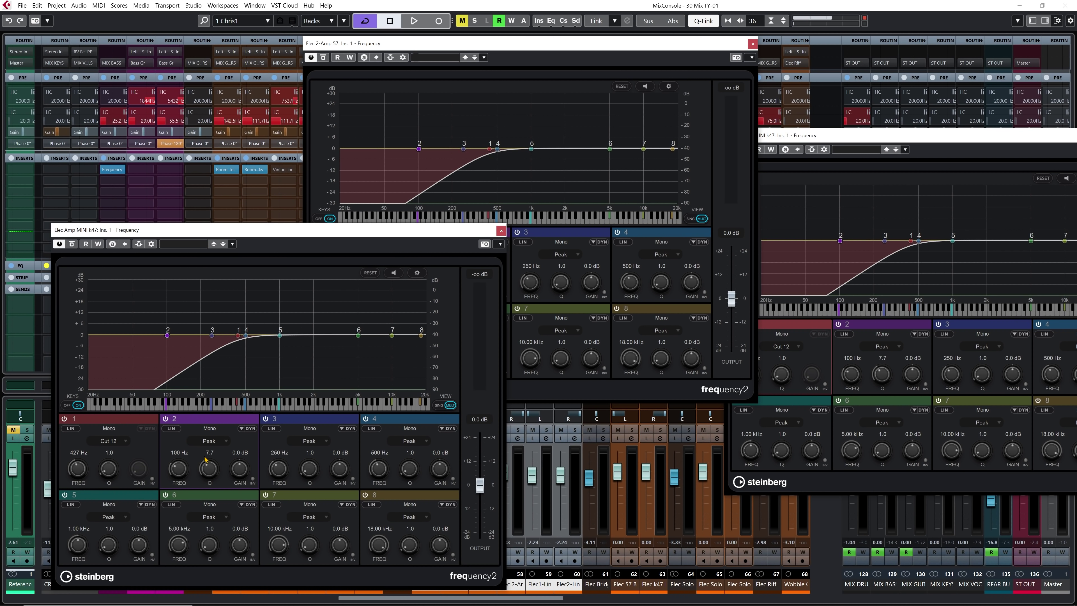
pyautogui.moveTo(212, 334); pyautogui.dragTo(264, 308)
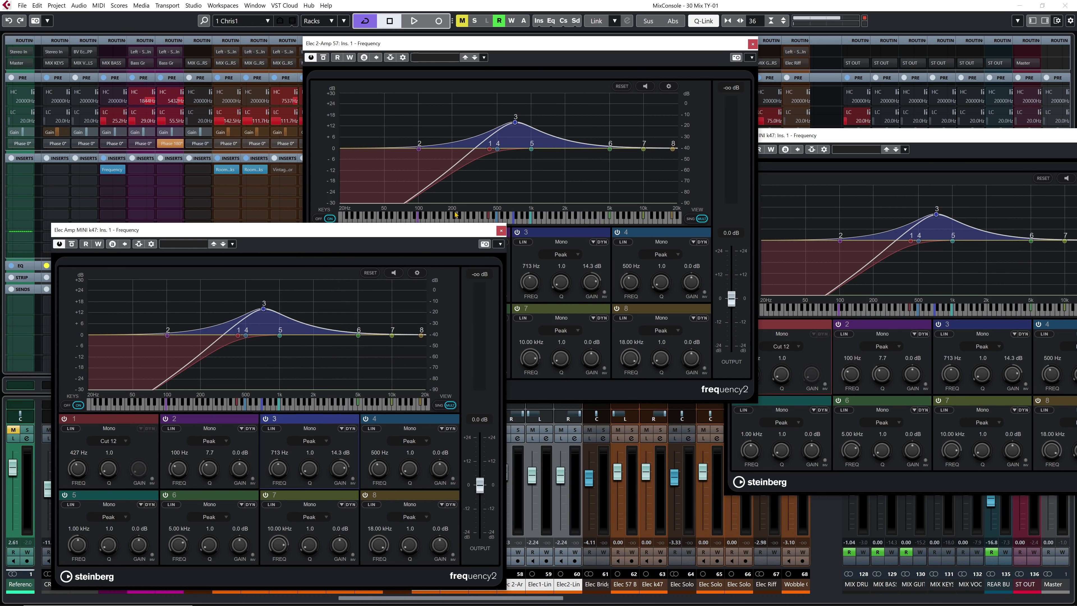
pyautogui.click(502, 231)
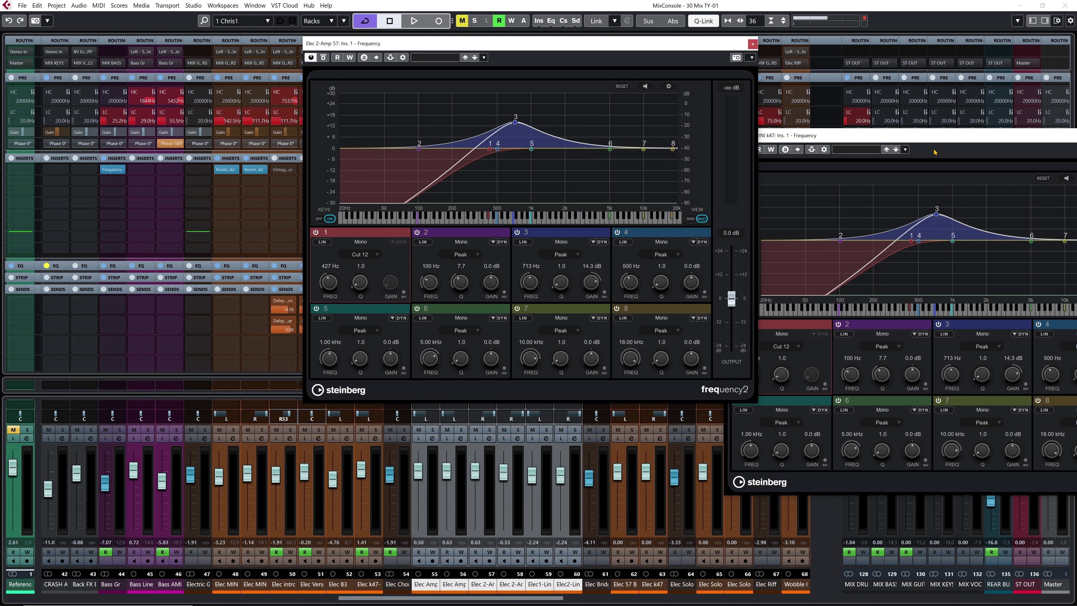
pyautogui.click(752, 44)
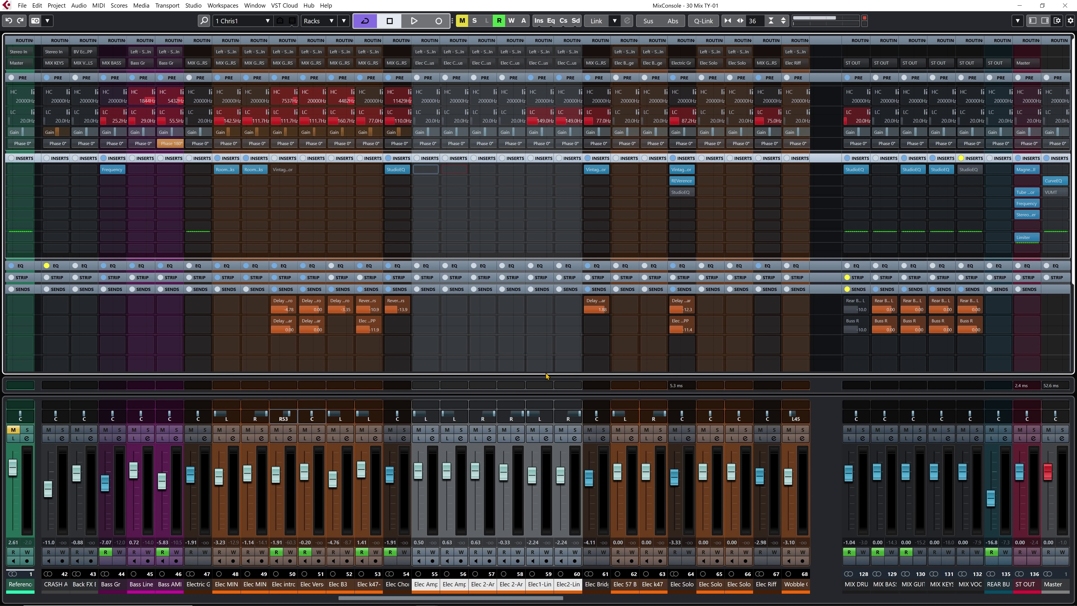
pyautogui.hotkey('alt', 'shift')
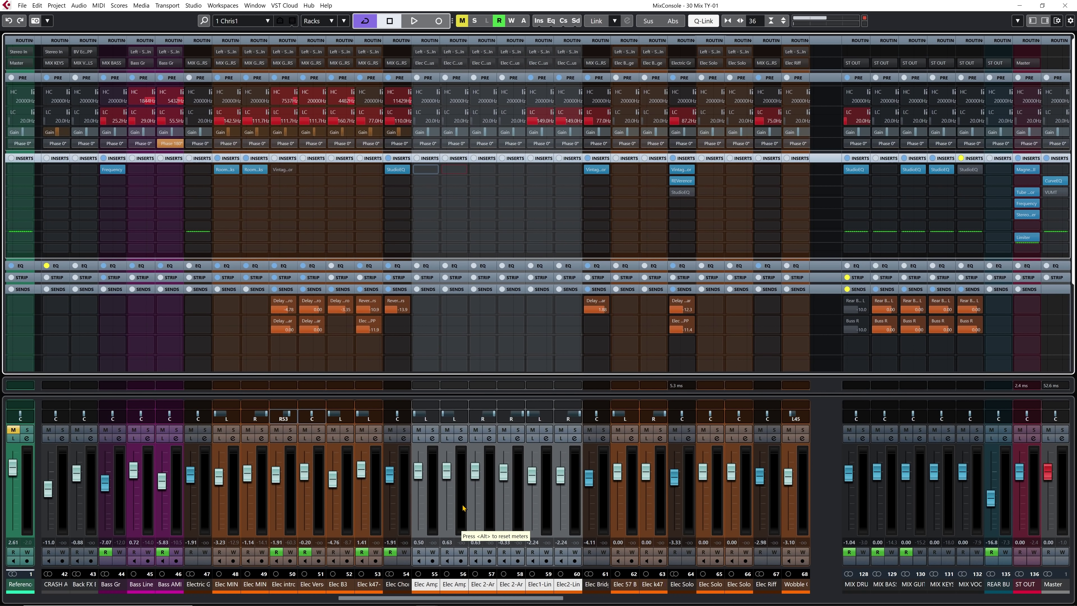
pyautogui.hotkey('alt', 'shift')
# Select only channels 55 to 57 and open the dialog for adding an FX channel to them
pyautogui.click(428, 585)
pyautogui.hotkey('alt', 'shift')
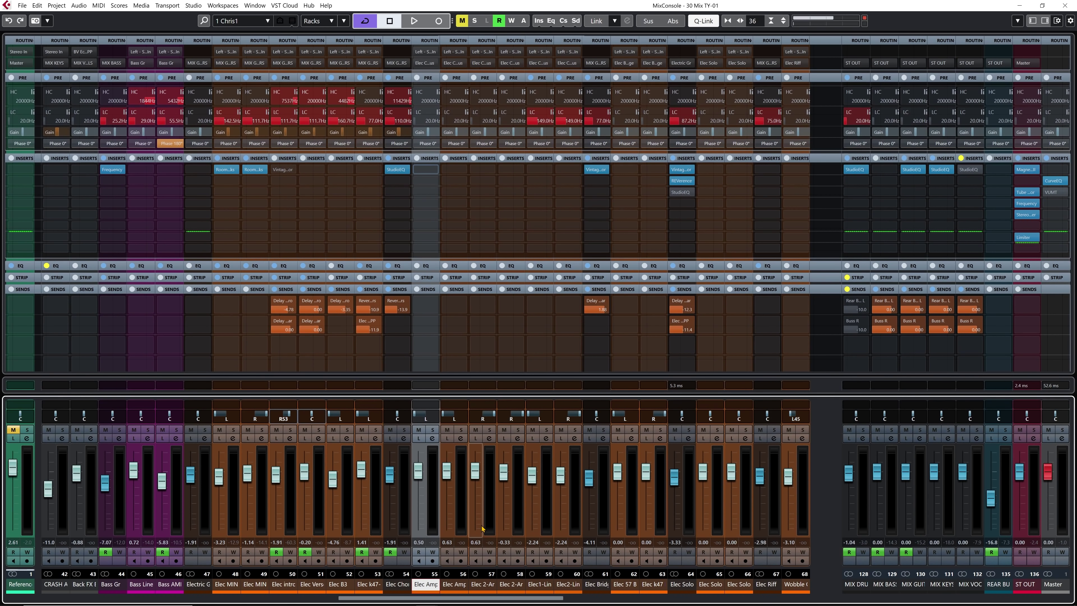
pyautogui.hotkey('alt', 'shift')
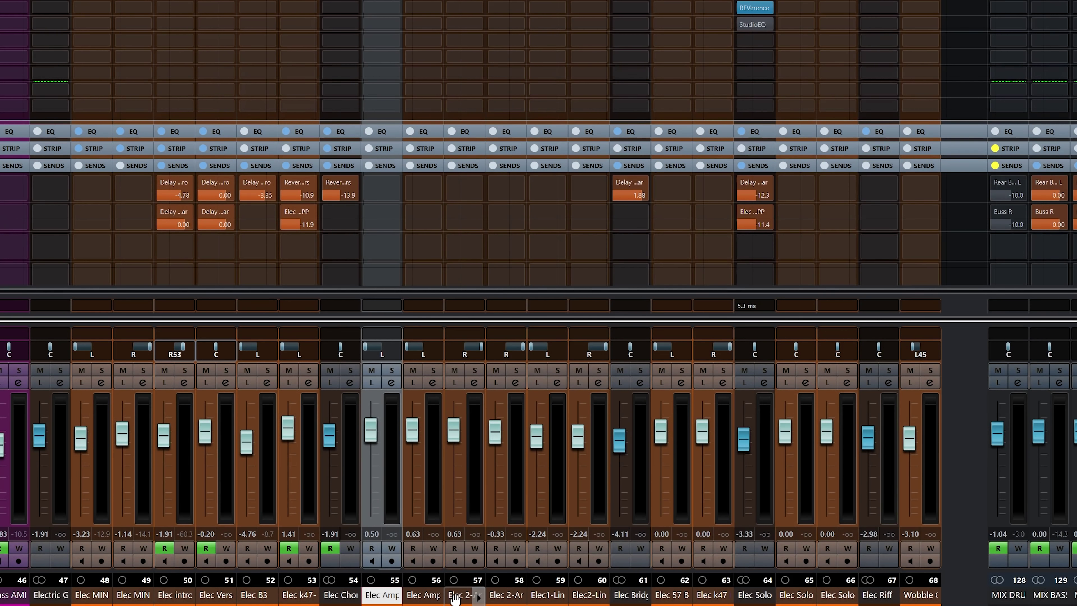
pyautogui.keyDown('shift'); pyautogui.click(460, 597); pyautogui.keyUp('shift')
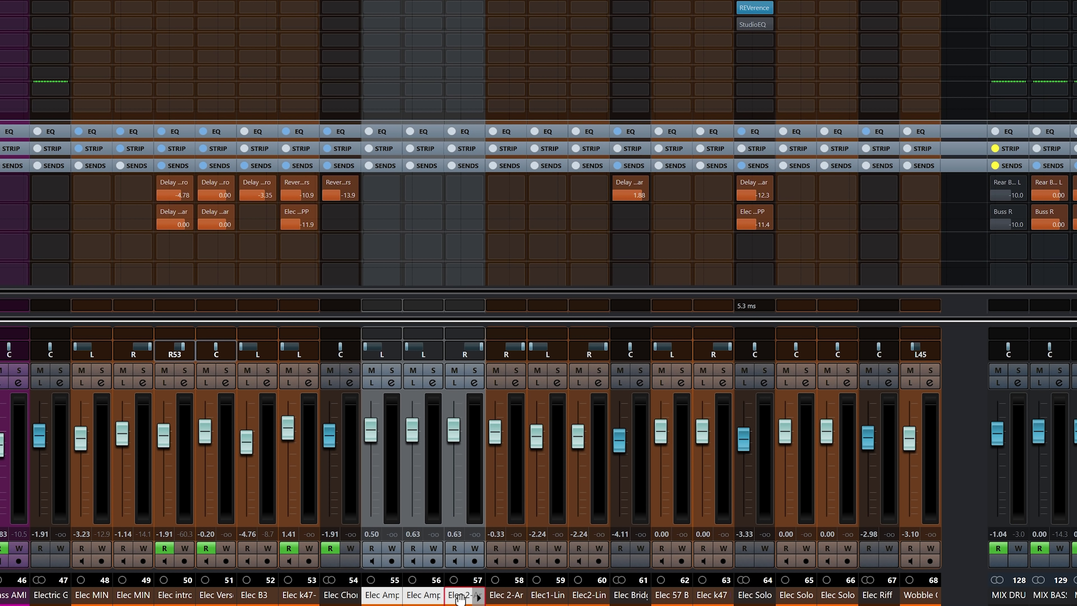
pyautogui.rightClick(410, 469)
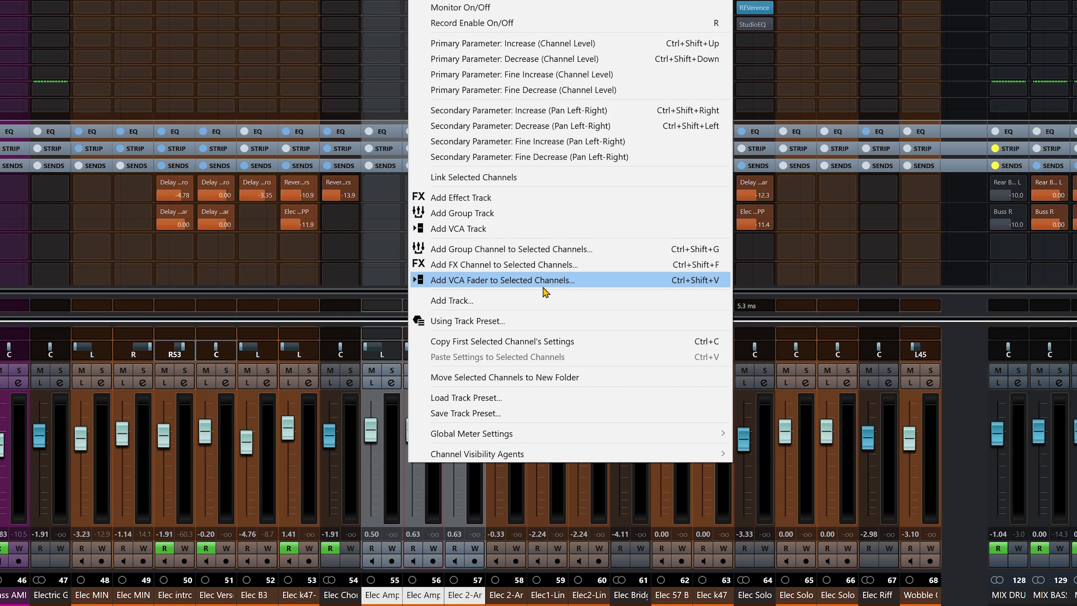
pyautogui.click(551, 266)
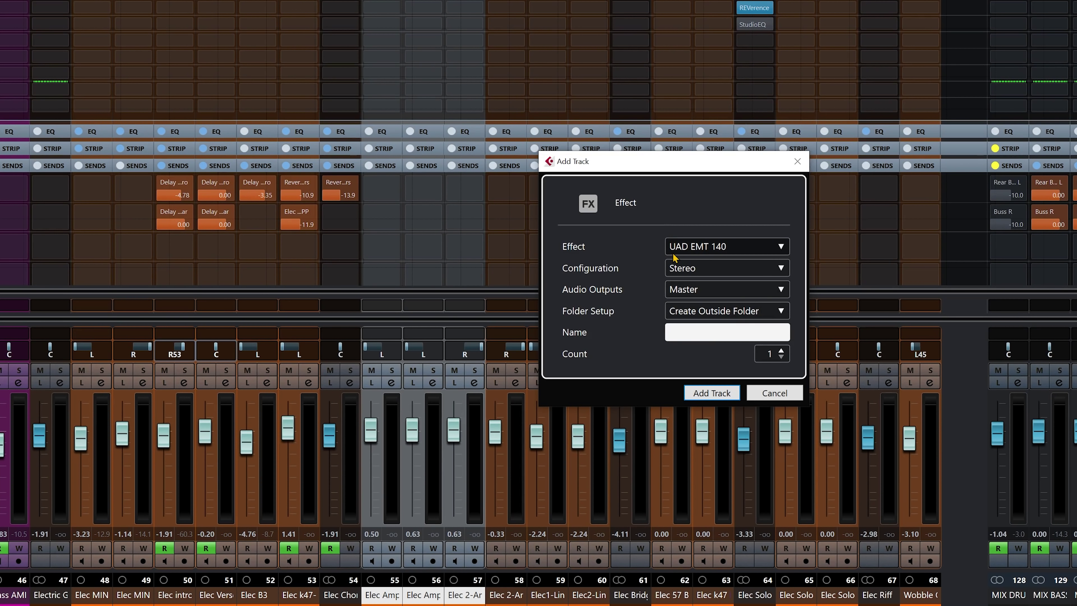
# Examine the new FX track's effect, configuration, audio output and folder choices, keeping UAD EMT 140, Stereo, Master and Create Outside Folder
pyautogui.click(711, 252)
pyautogui.click(705, 218)
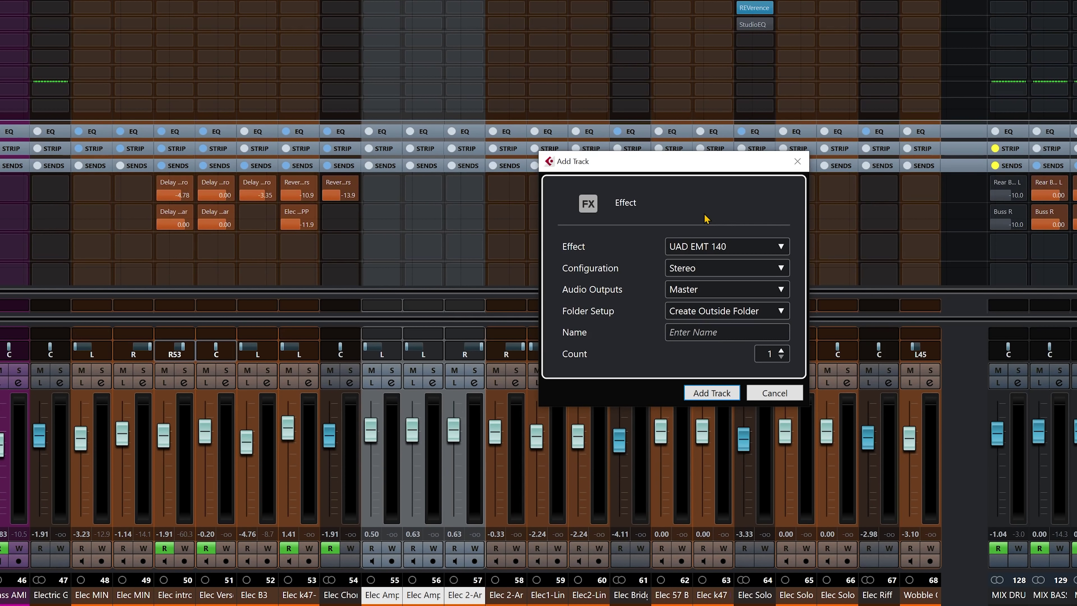
pyautogui.click(681, 270)
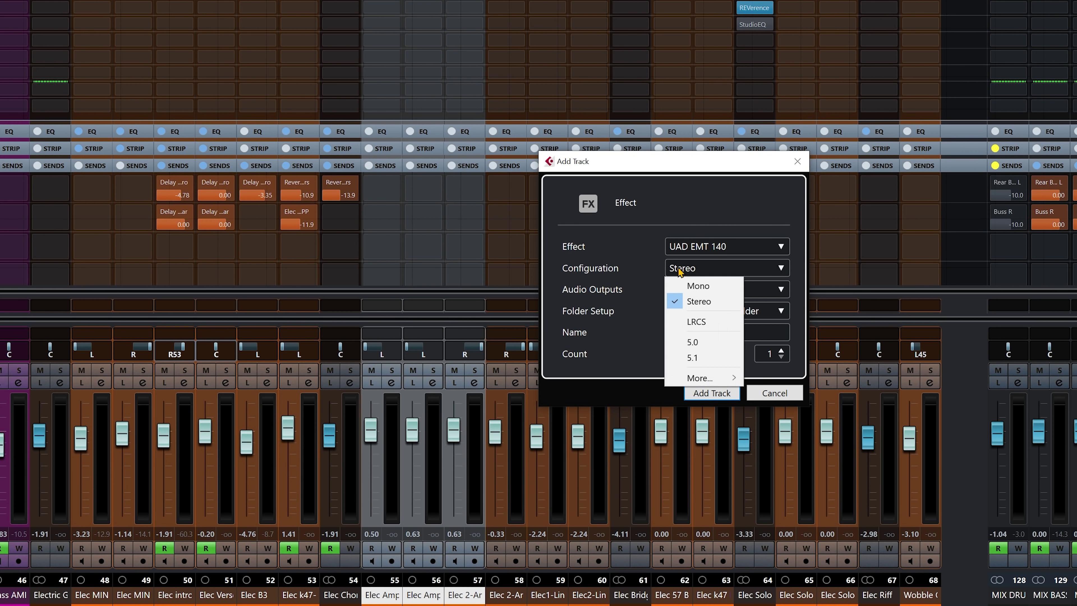
pyautogui.click(680, 270)
pyautogui.click(686, 297)
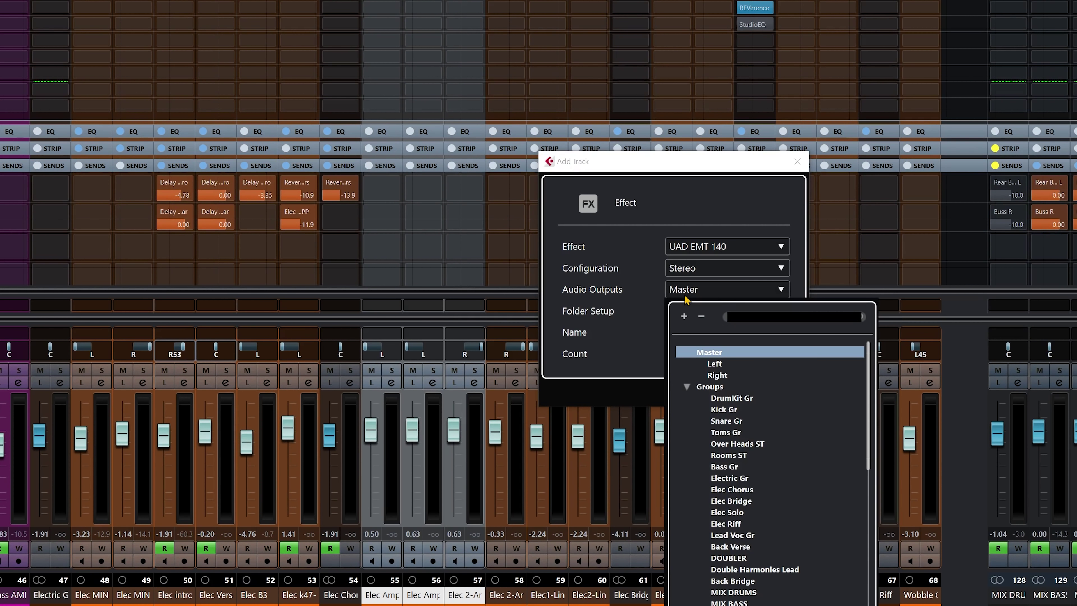
pyautogui.click(653, 300)
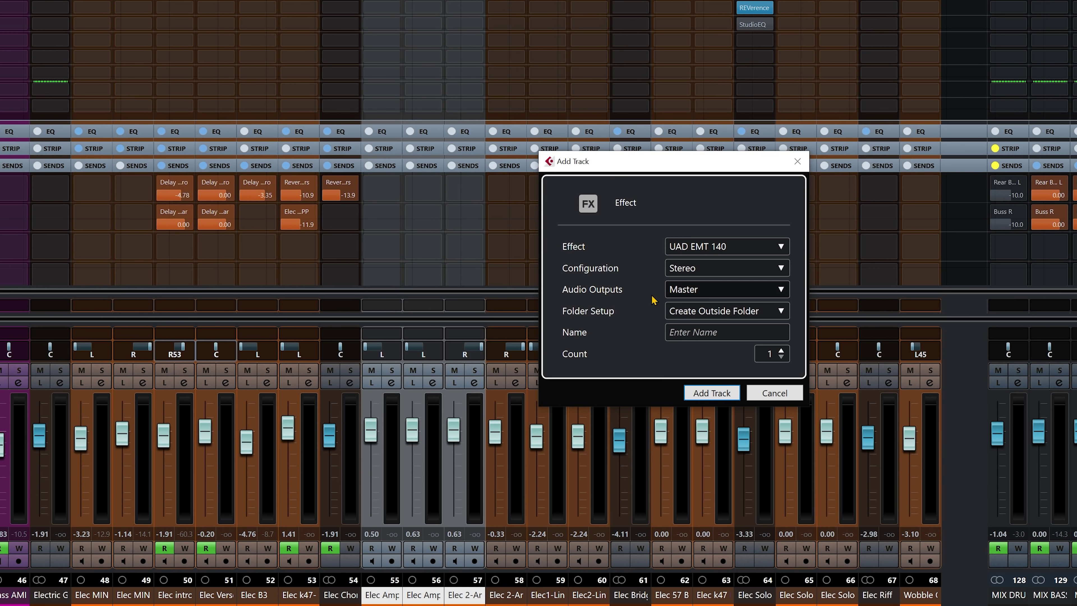
pyautogui.click(711, 318)
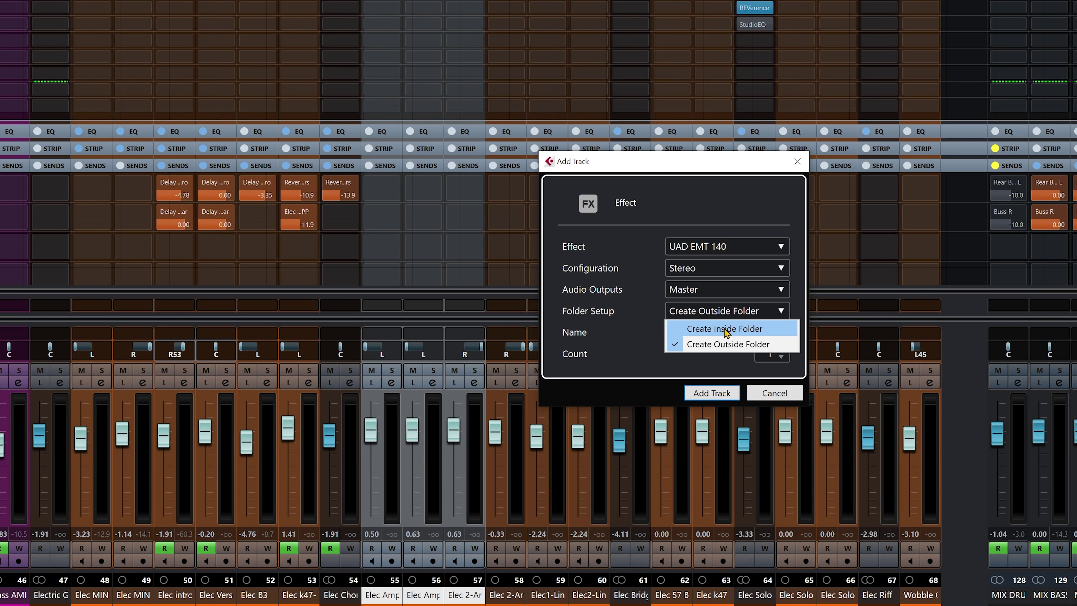
pyautogui.click(698, 329)
pyautogui.click(753, 310)
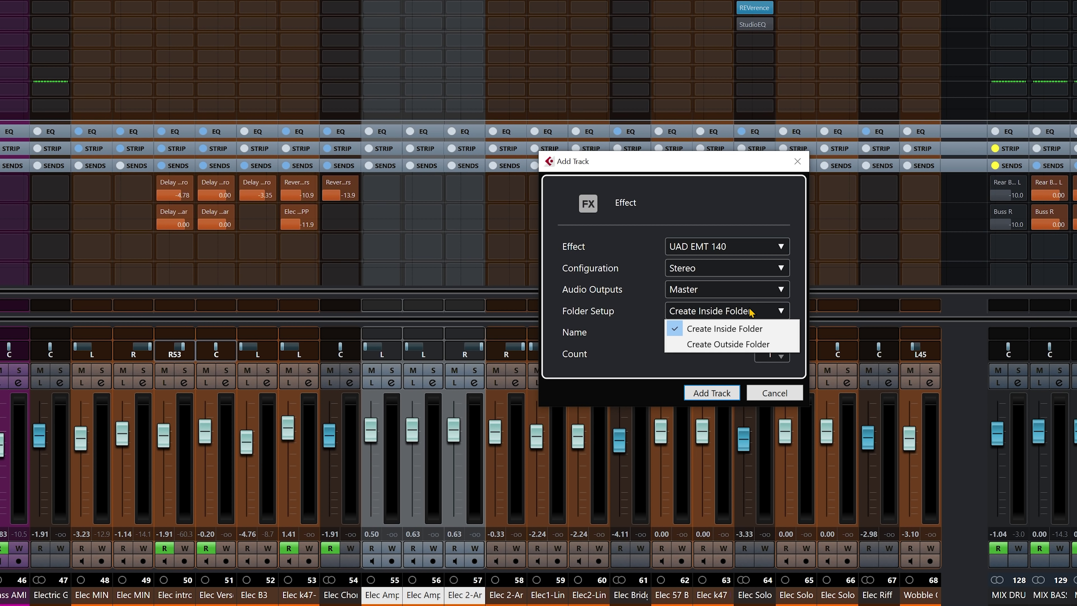
pyautogui.click(754, 340)
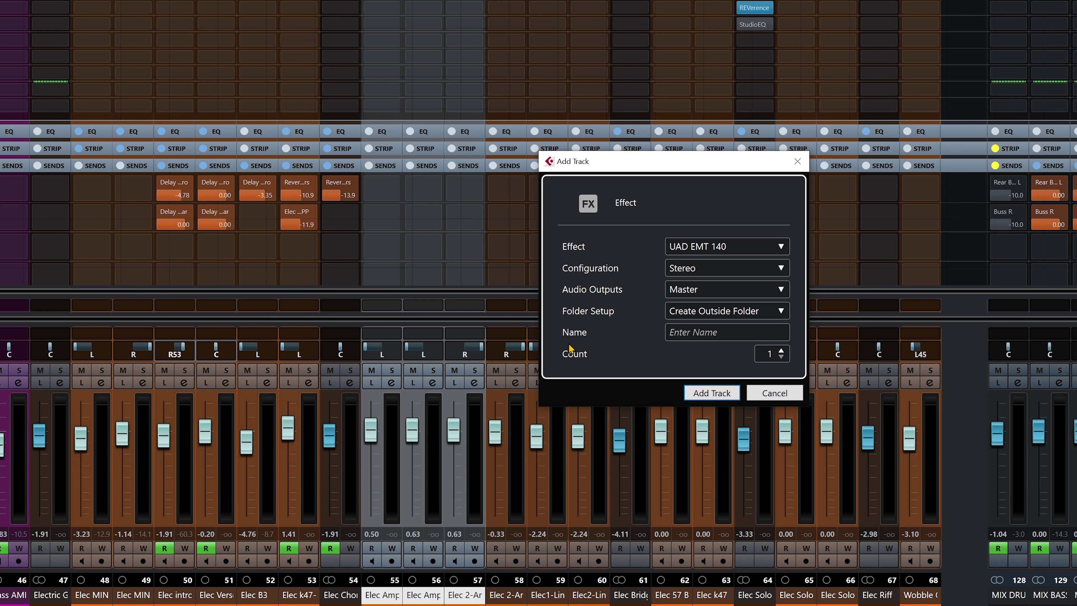
# Name the FX track Verb, add it to the selected channels and close its plug-in editor
pyautogui.click(677, 329)
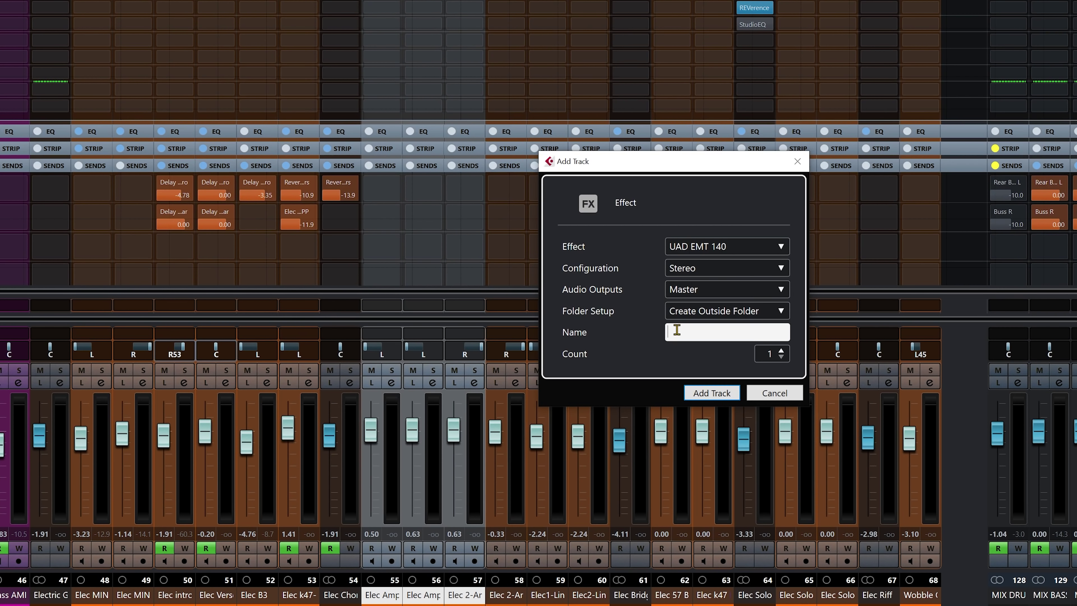
pyautogui.write('Verb')
pyautogui.click(712, 393)
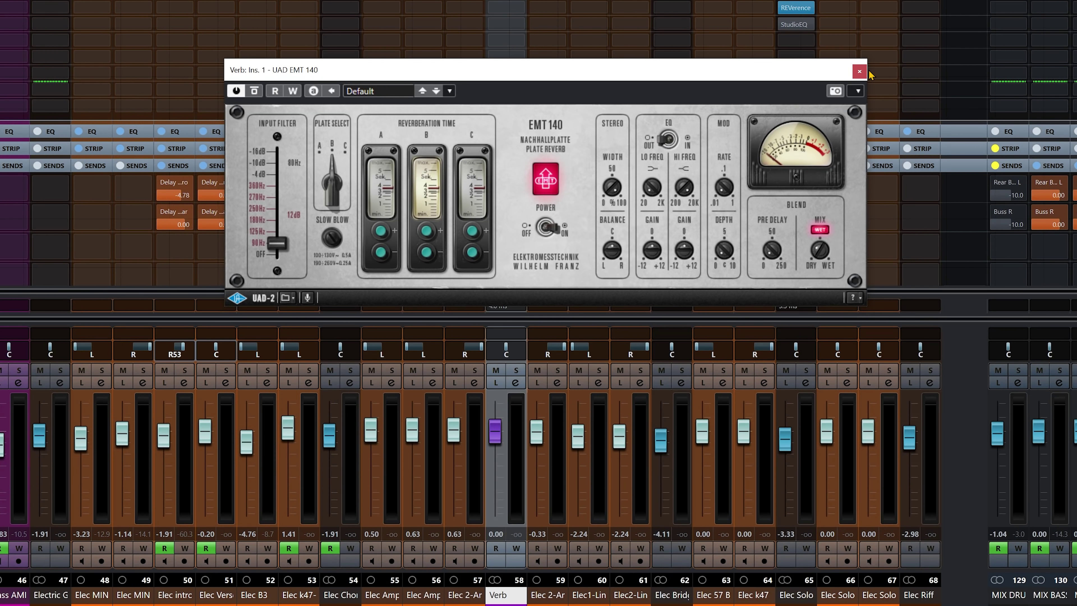
pyautogui.click(859, 71)
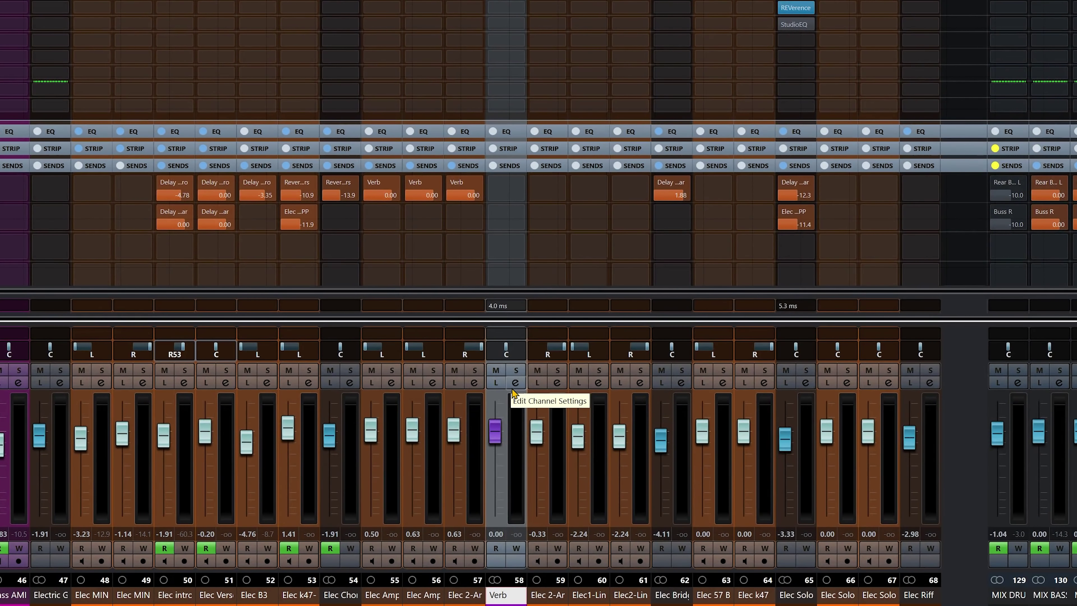
# Add a stereo group channel named ELEC GRP to channels 55 to 57, outside the folder and with output to Master
pyautogui.click(382, 595)
pyautogui.keyDown('shift'); pyautogui.click(460, 594); pyautogui.keyUp('shift')
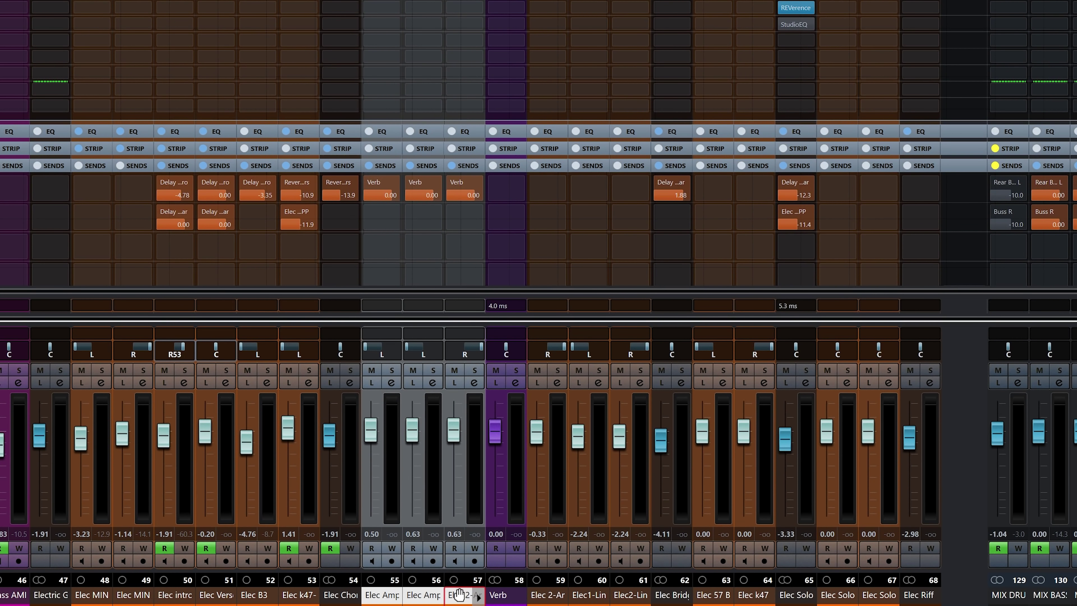
pyautogui.rightClick(443, 515)
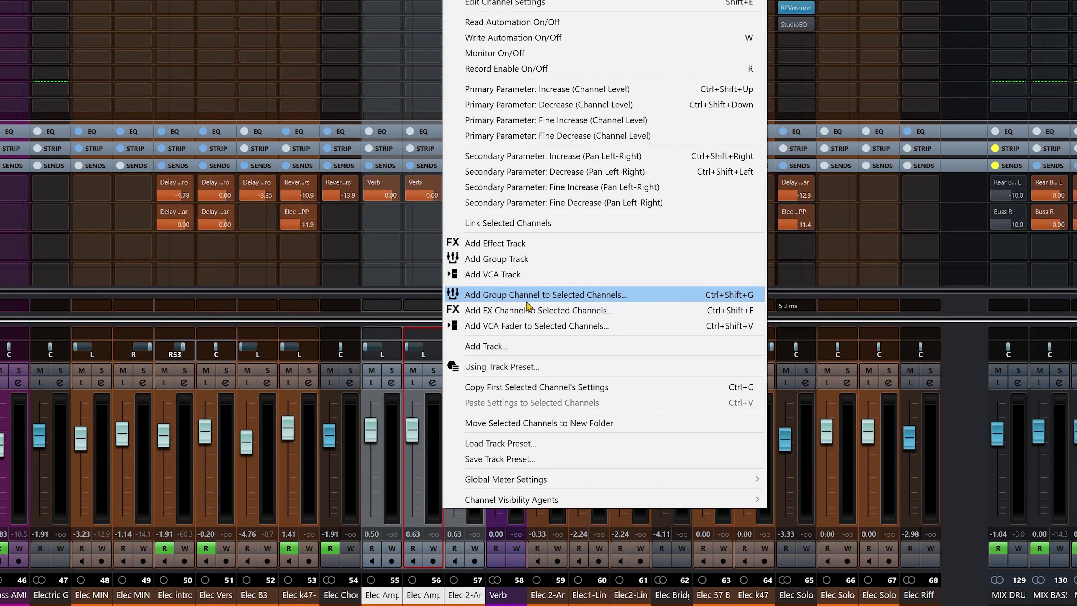
pyautogui.click(491, 301)
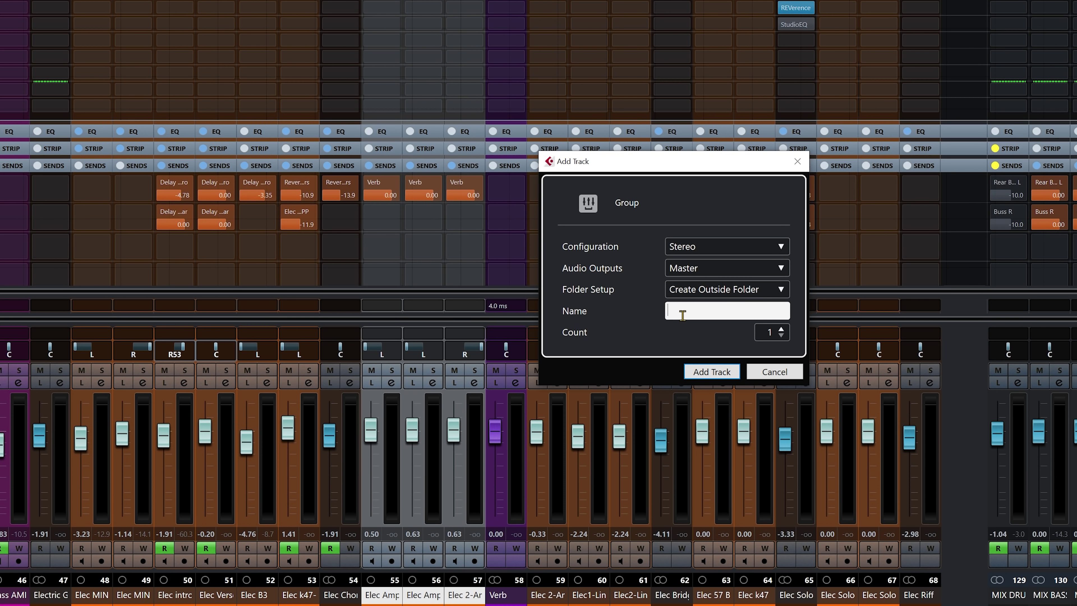
pyautogui.write('ELEC GR')
pyautogui.write('P')
pyautogui.click(712, 373)
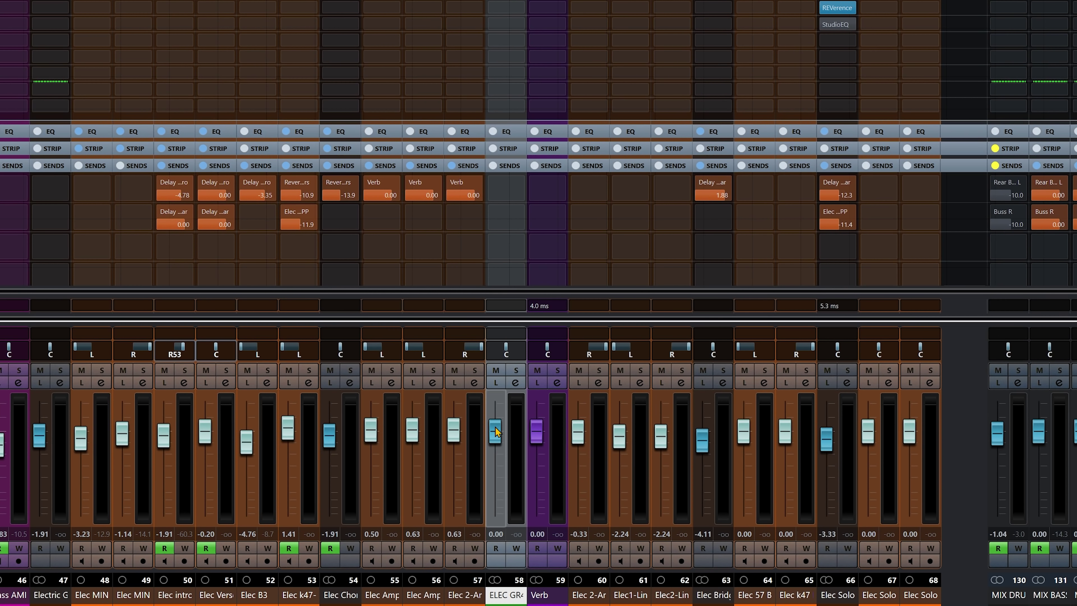
# Check the routing of channels 55 to 57 into the ELEC GRP channel and set the group's fader to -0.07 dB
pyautogui.moveTo(496, 427)
pyautogui.mouseDown()
pyautogui.moveTo(487, 551)
pyautogui.moveTo(490, 427)
pyautogui.mouseUp()
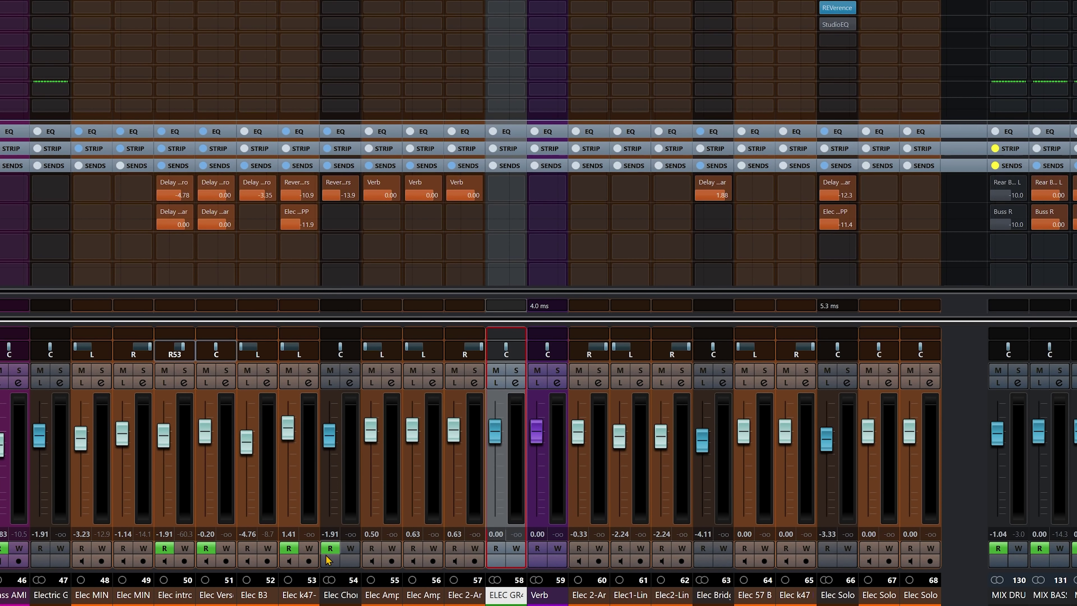
pyautogui.click(379, 595)
pyautogui.keyDown('shift'); pyautogui.click(464, 594); pyautogui.keyUp('shift')
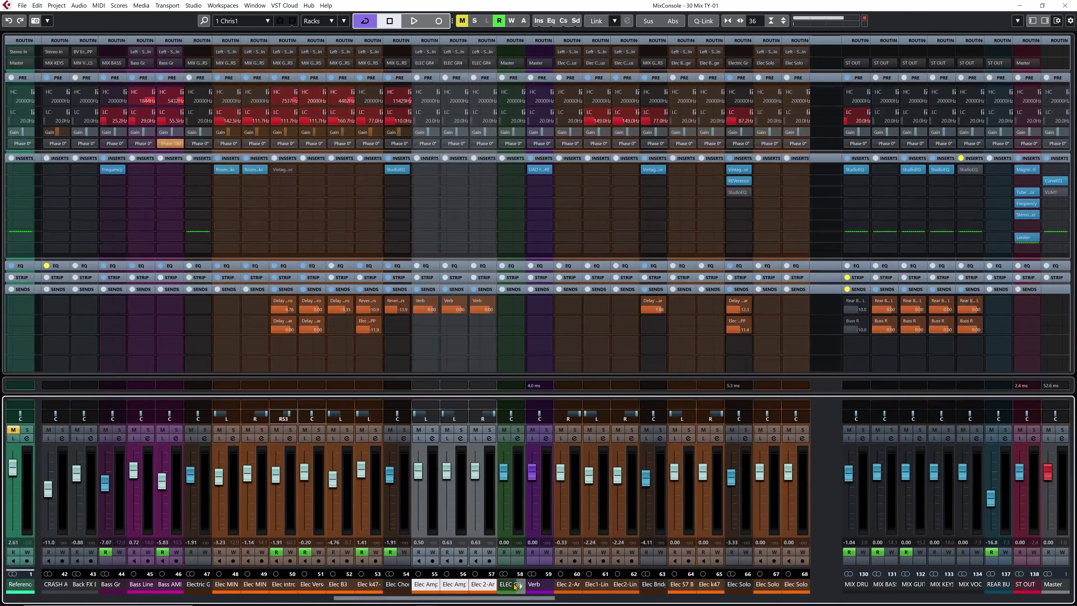
pyautogui.click(516, 587)
pyautogui.click(509, 474)
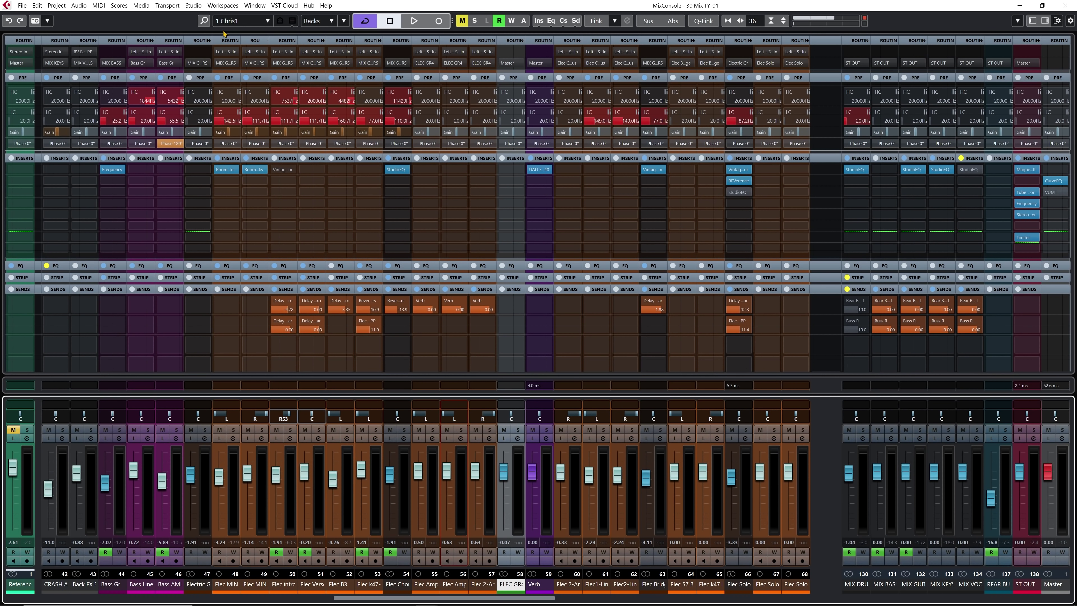
# Look up the key commands for the Mixer's Add Track To Selected functions: FX Channel, Group Channel and VCA Fader
pyautogui.click(37, 6)
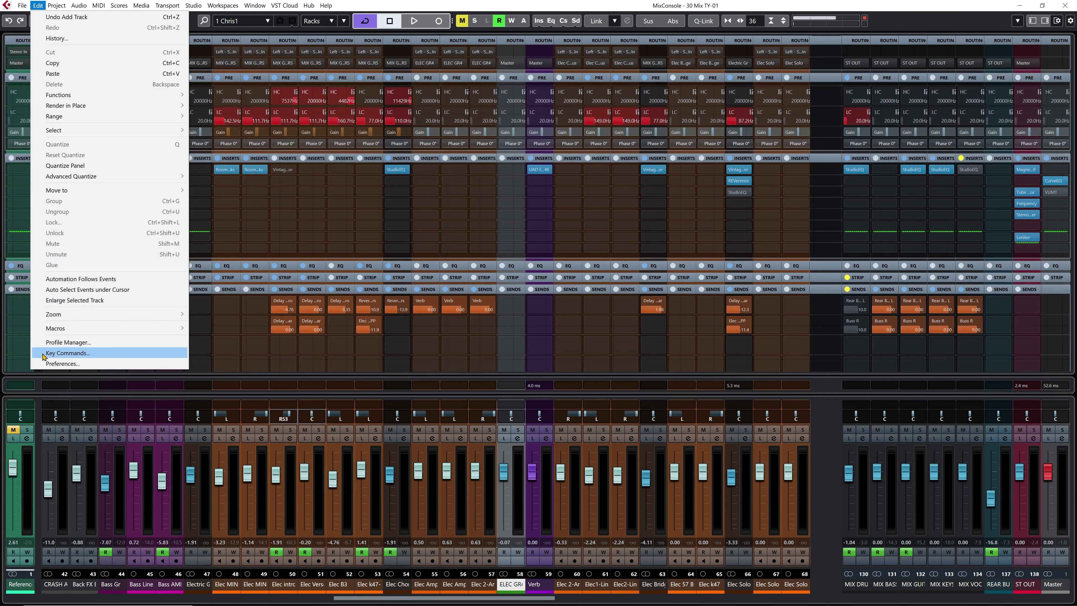
pyautogui.click(42, 353)
pyautogui.click(425, 299)
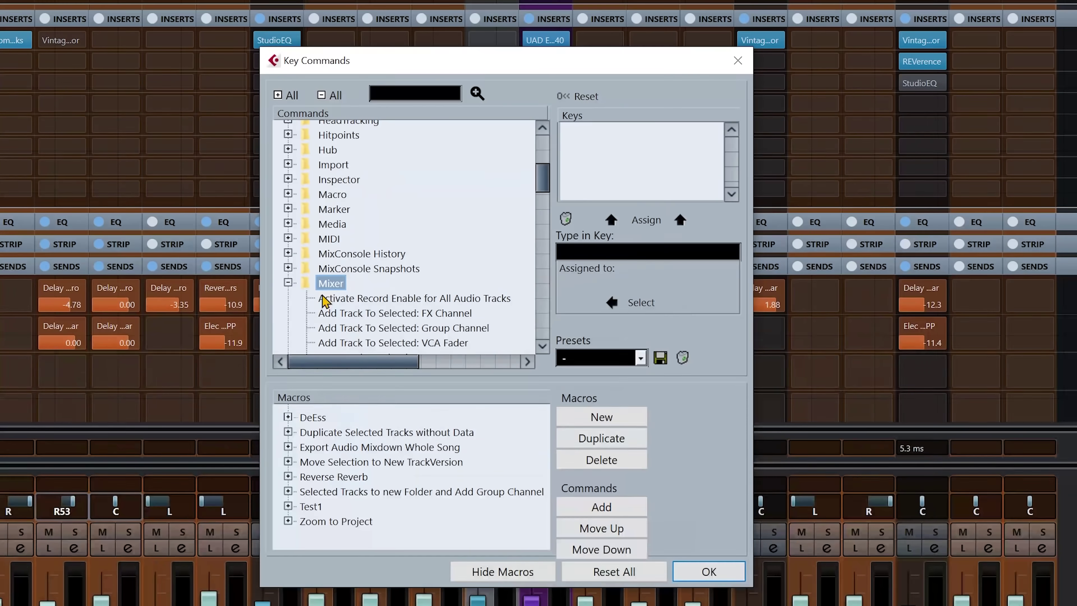
pyautogui.scroll(-1, 466, 302)
pyautogui.click(467, 298)
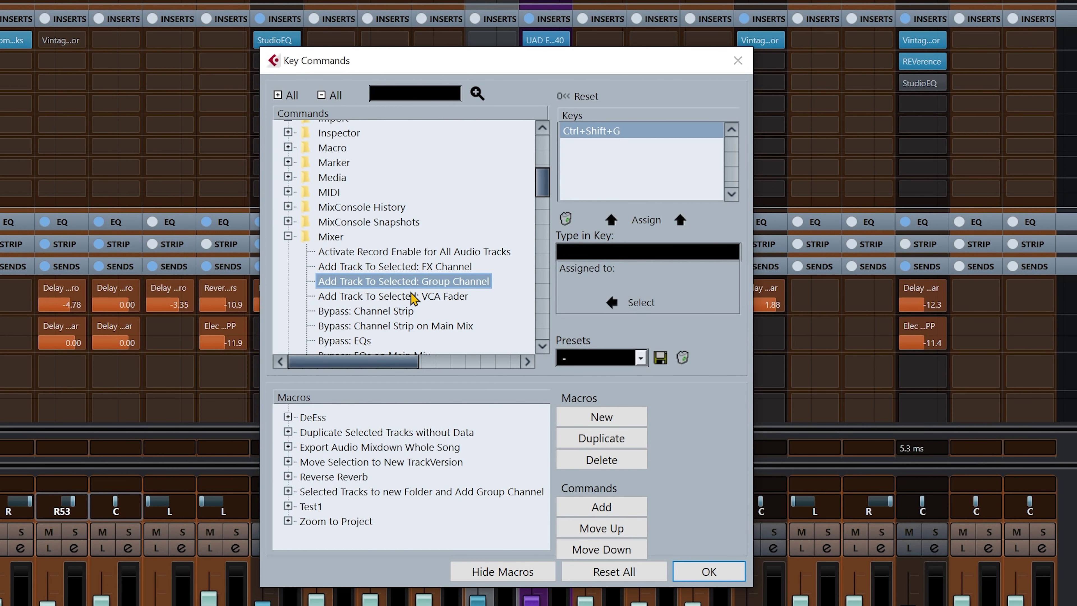
pyautogui.click(410, 267)
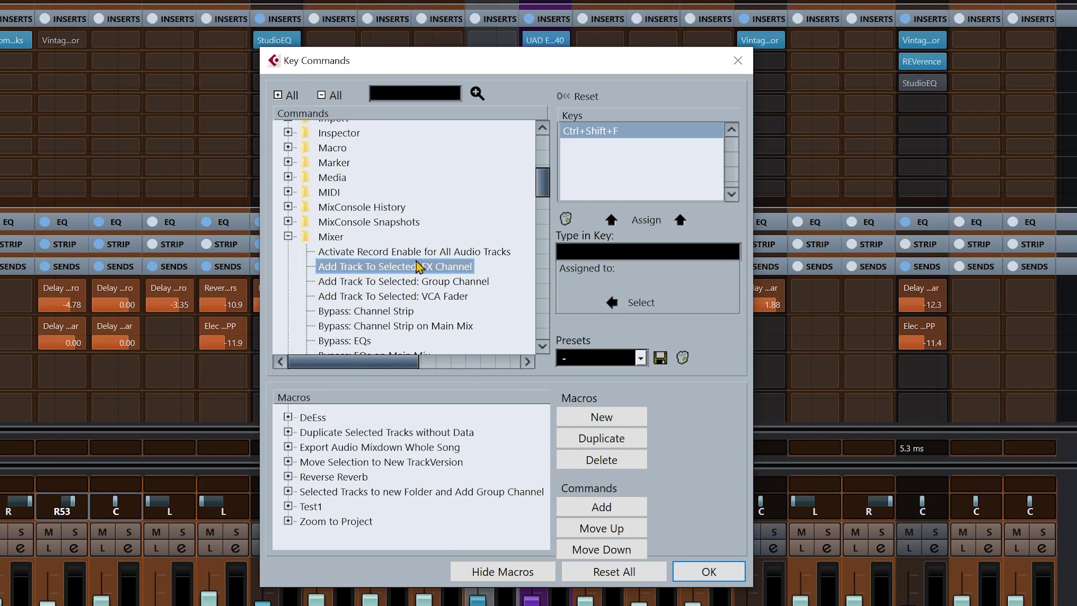
pyautogui.click(429, 297)
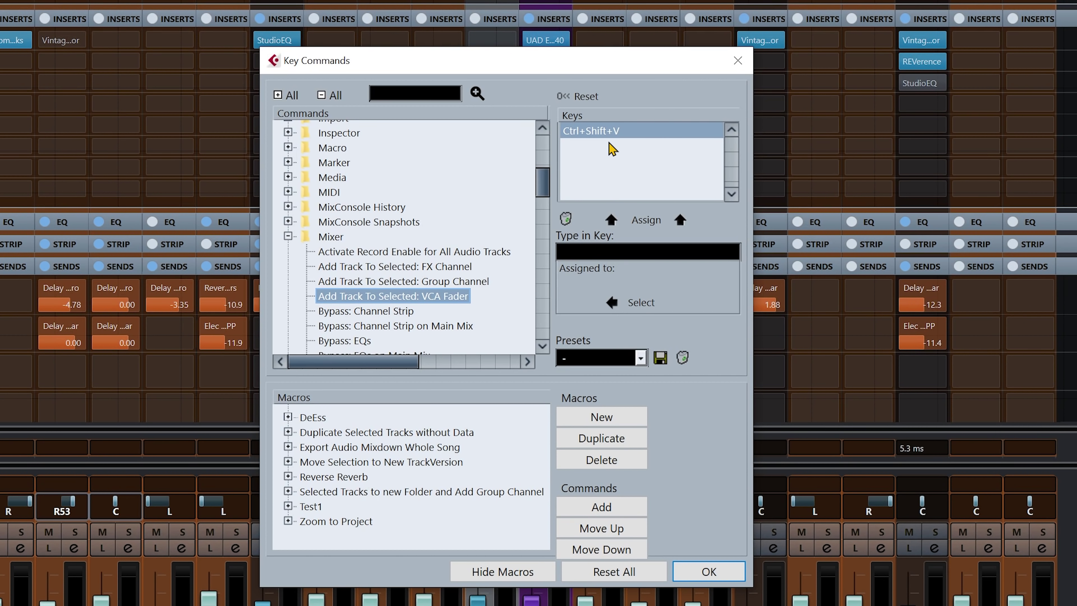
pyautogui.click(457, 284)
pyautogui.click(453, 269)
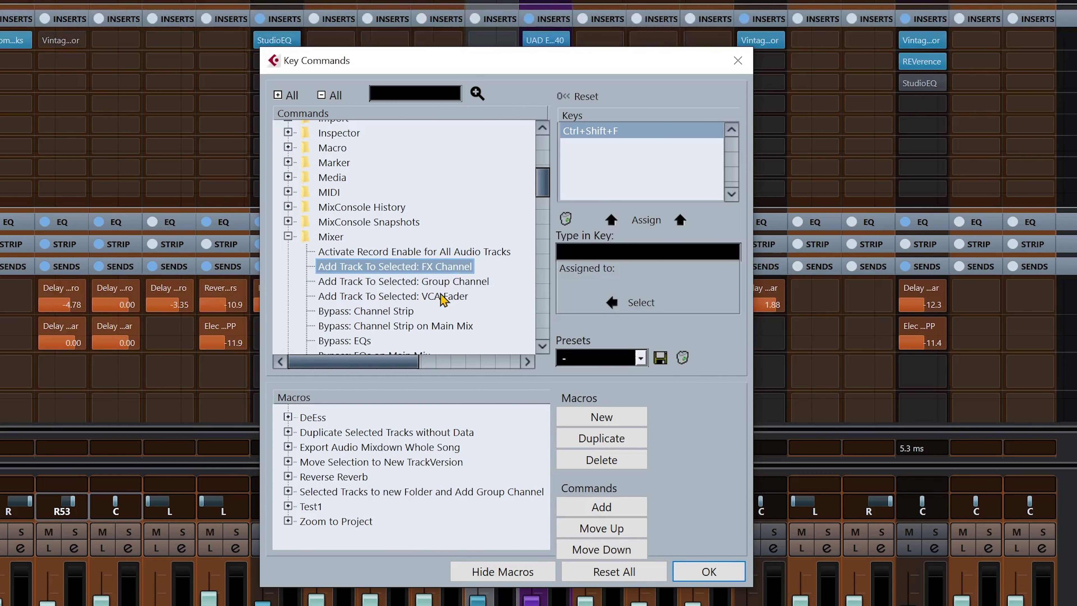
pyautogui.click(443, 281)
pyautogui.click(440, 296)
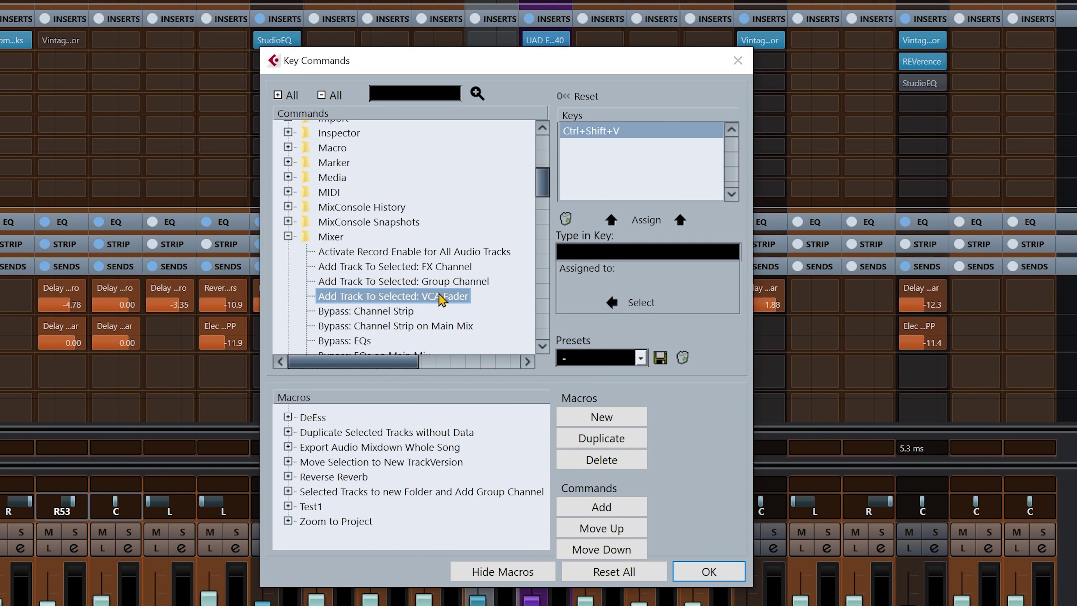
pyautogui.click(741, 68)
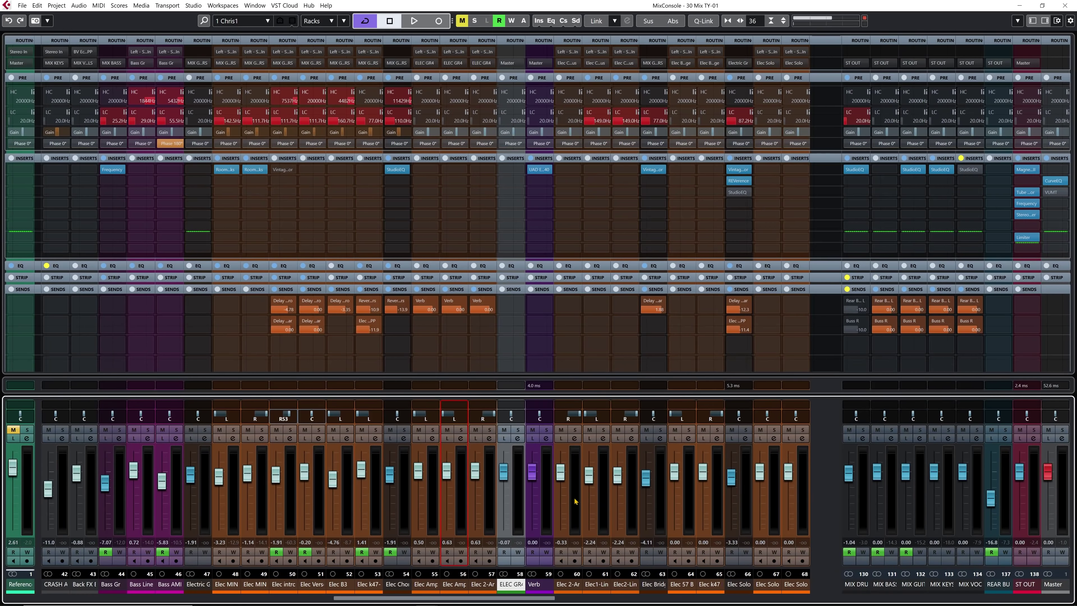
# Add a VCA fader to the ELEC GRP and Verb channels and raise it slightly to control both
pyautogui.click(537, 588)
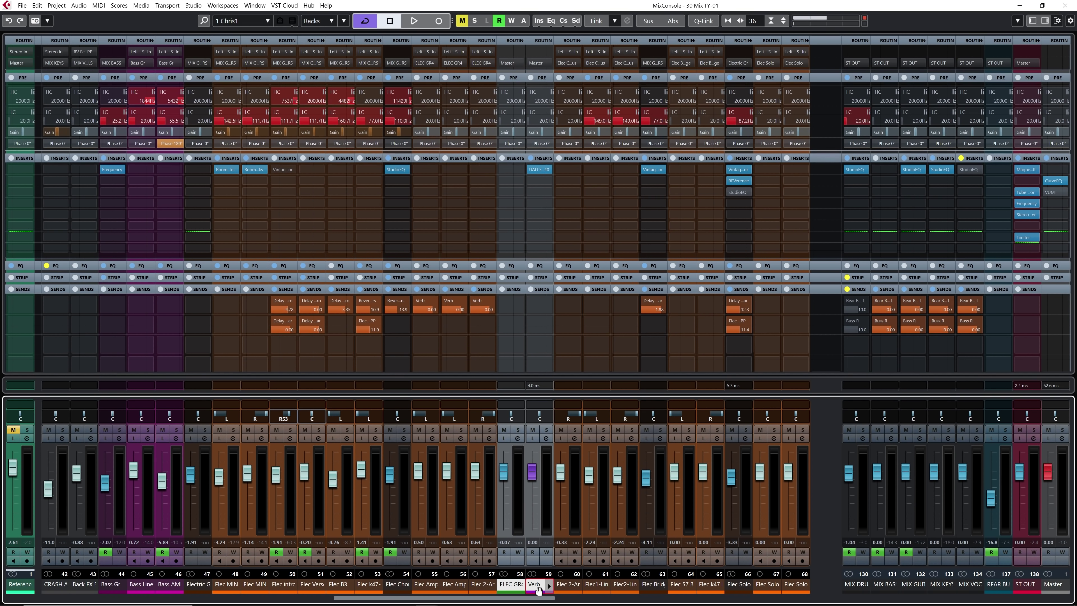
pyautogui.hotkey('shift', 'v')
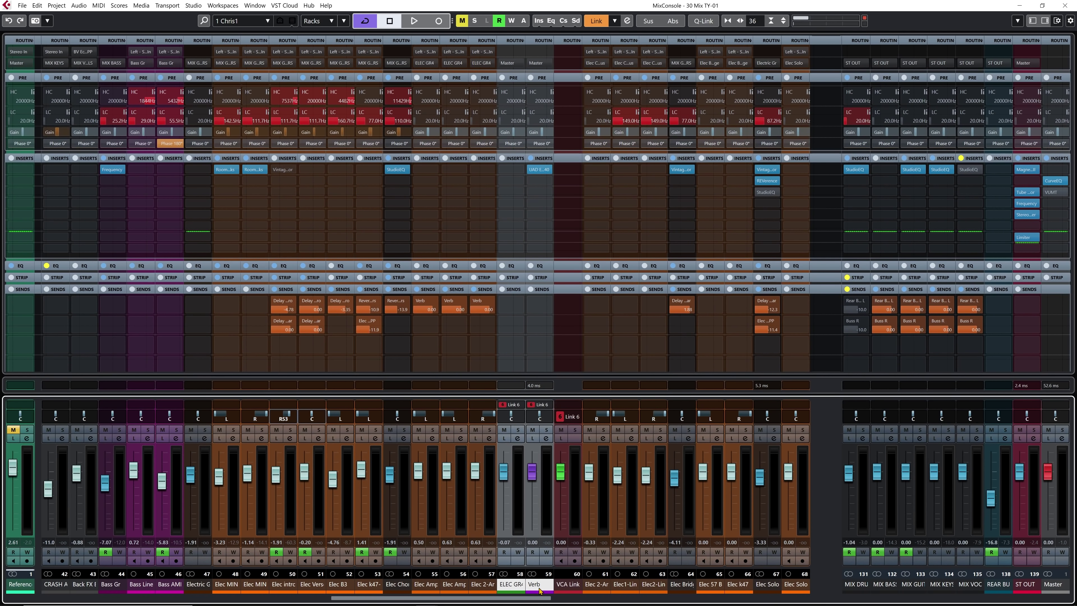
pyautogui.moveTo(565, 479)
pyautogui.mouseDown()
pyautogui.moveTo(562, 544)
pyautogui.moveTo(563, 481)
pyautogui.mouseUp()
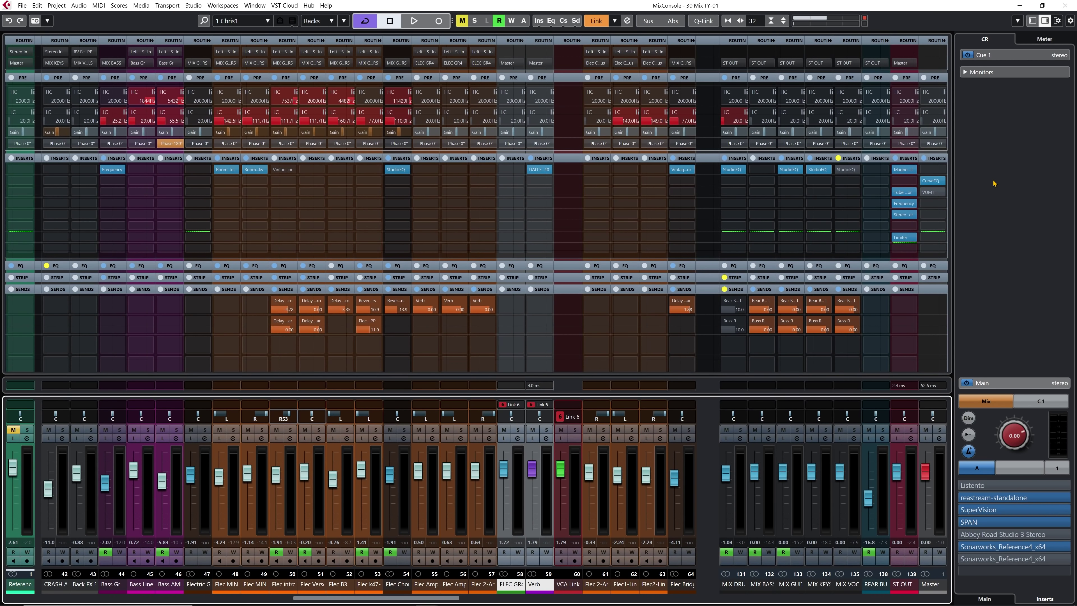
# Leave the MixConsole and return to the project window with the Control Room shown beside the tracks
pyautogui.press('F3')
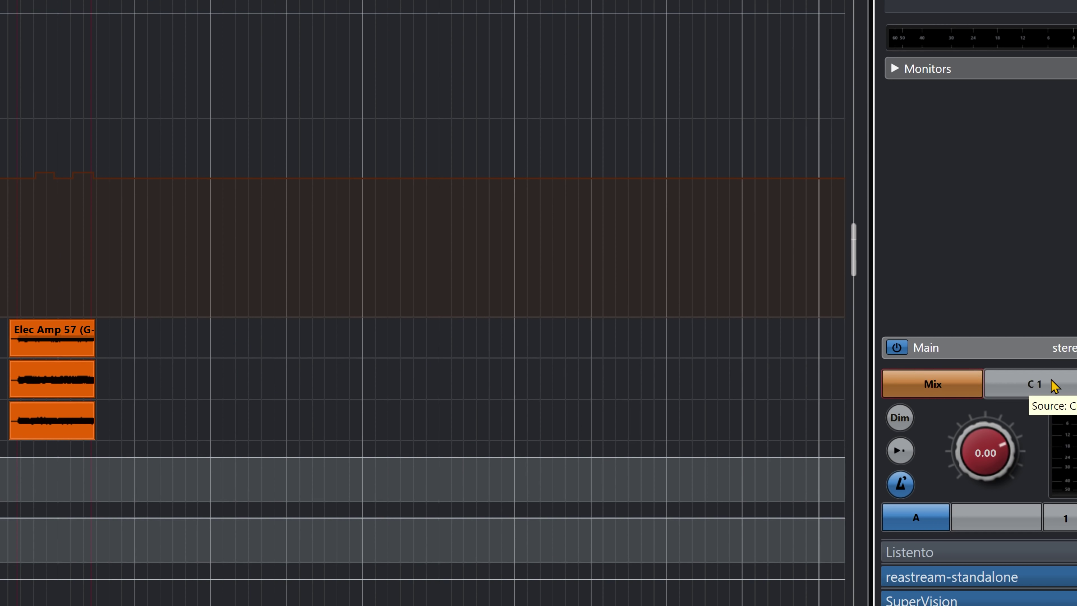
# Switch the Control Room's monitoring source between Cue 1 and the main mix
pyautogui.click(1052, 381)
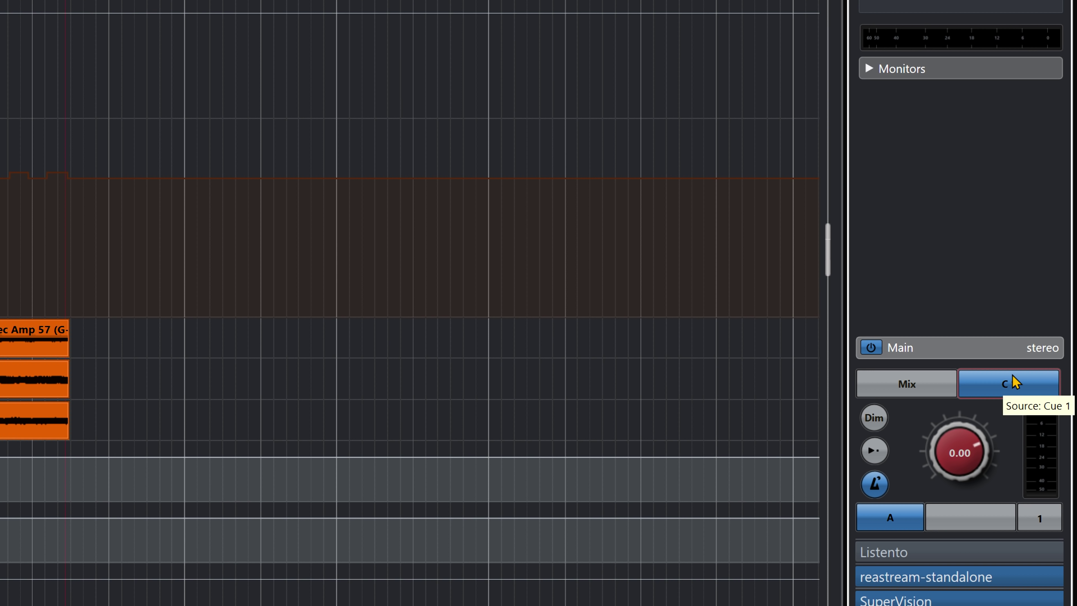
pyautogui.click(889, 384)
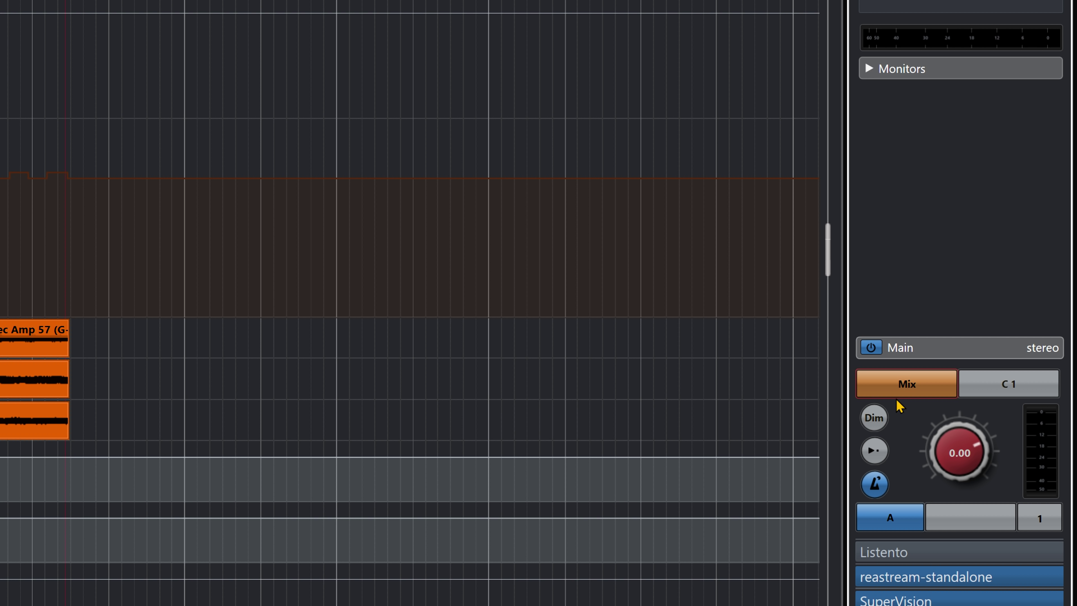
pyautogui.click(1017, 388)
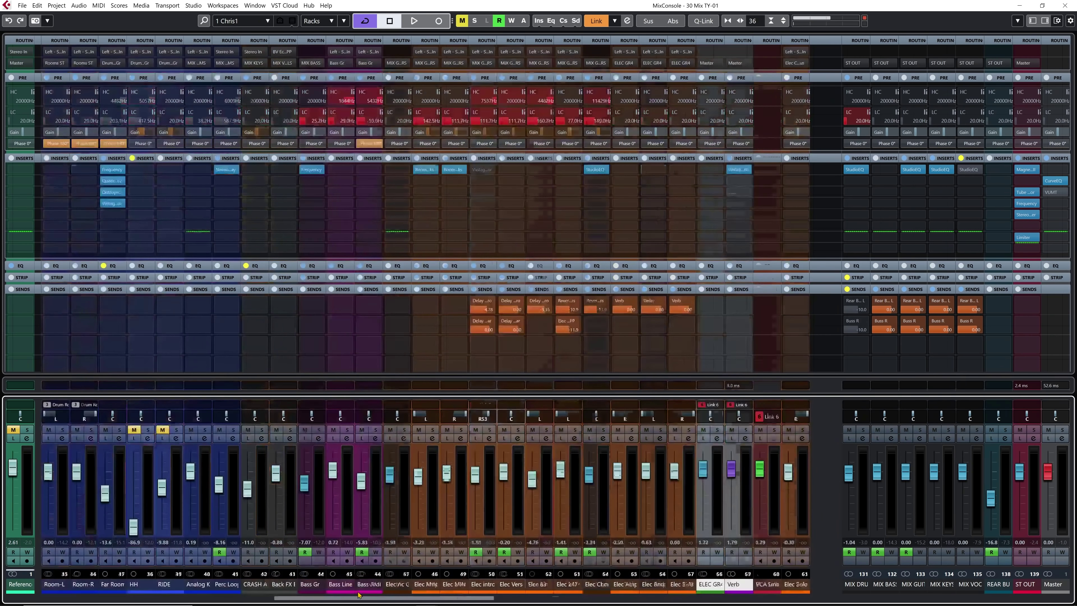
# Look through the MixConsole channels between the fixed left and right zones, and show the Zones list beside the mixer
pyautogui.moveTo(383, 596)
pyautogui.mouseDown()
pyautogui.moveTo(551, 596)
pyautogui.moveTo(383, 592)
pyautogui.mouseUp()
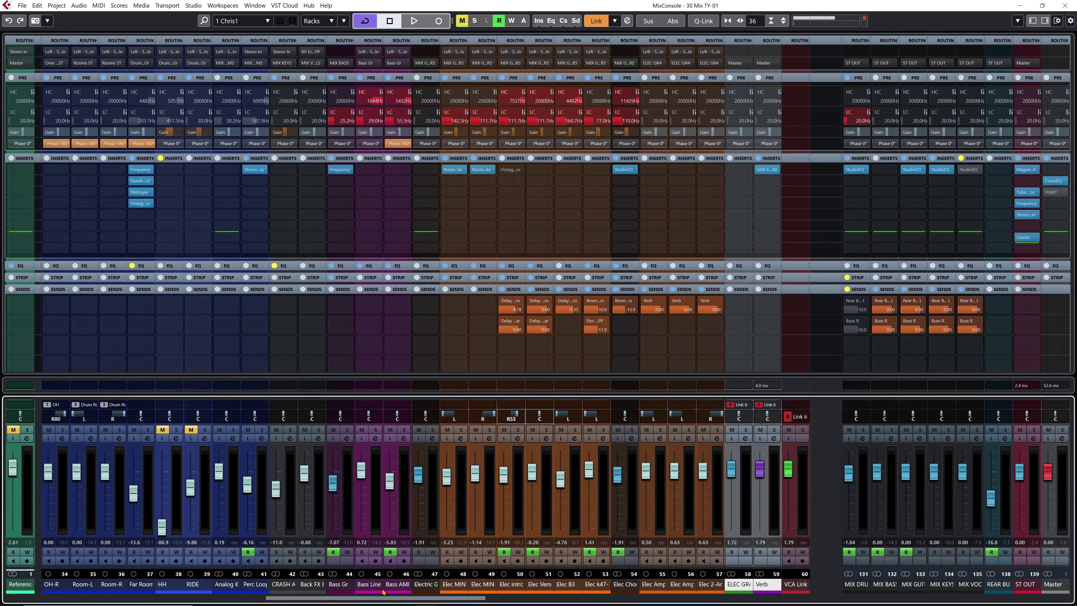
pyautogui.moveTo(383, 592); pyautogui.dragTo(433, 597)
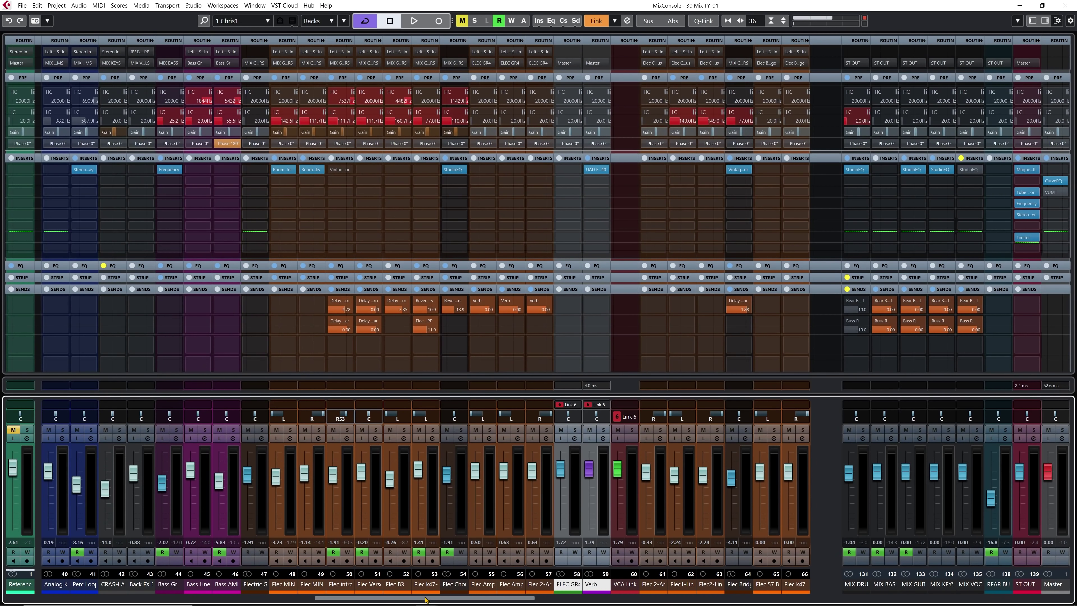
pyautogui.moveTo(426, 598); pyautogui.dragTo(368, 598)
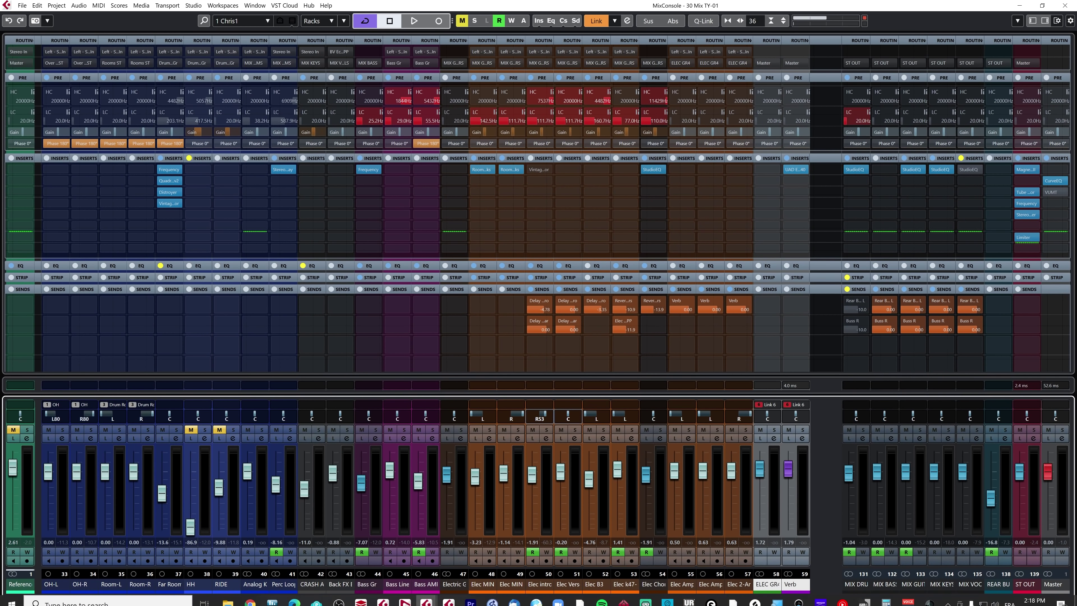
pyautogui.moveTo(357, 599); pyautogui.dragTo(303, 592)
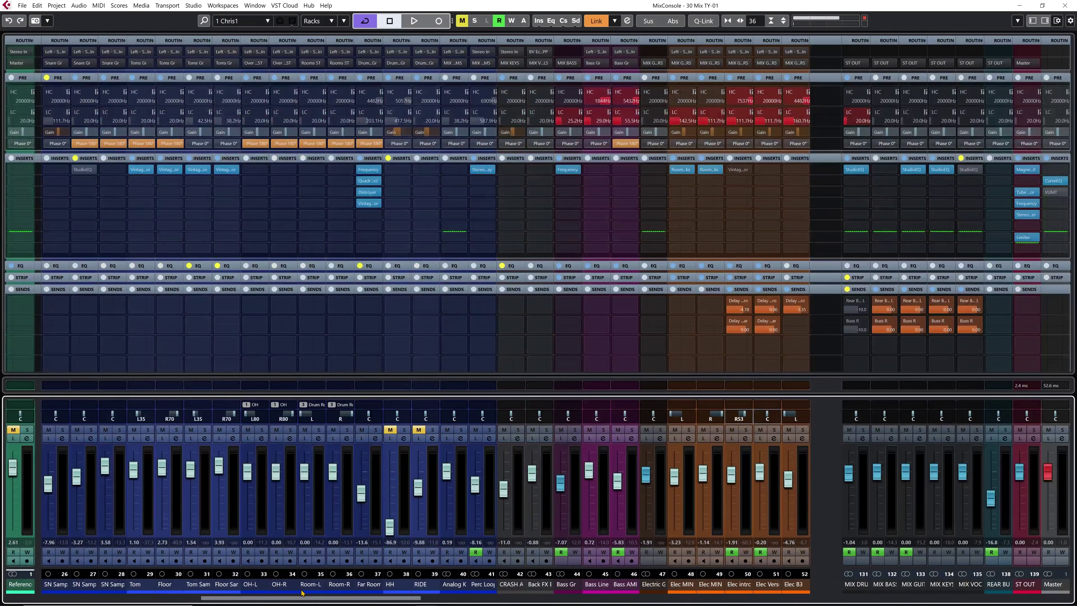
pyautogui.click(1033, 22)
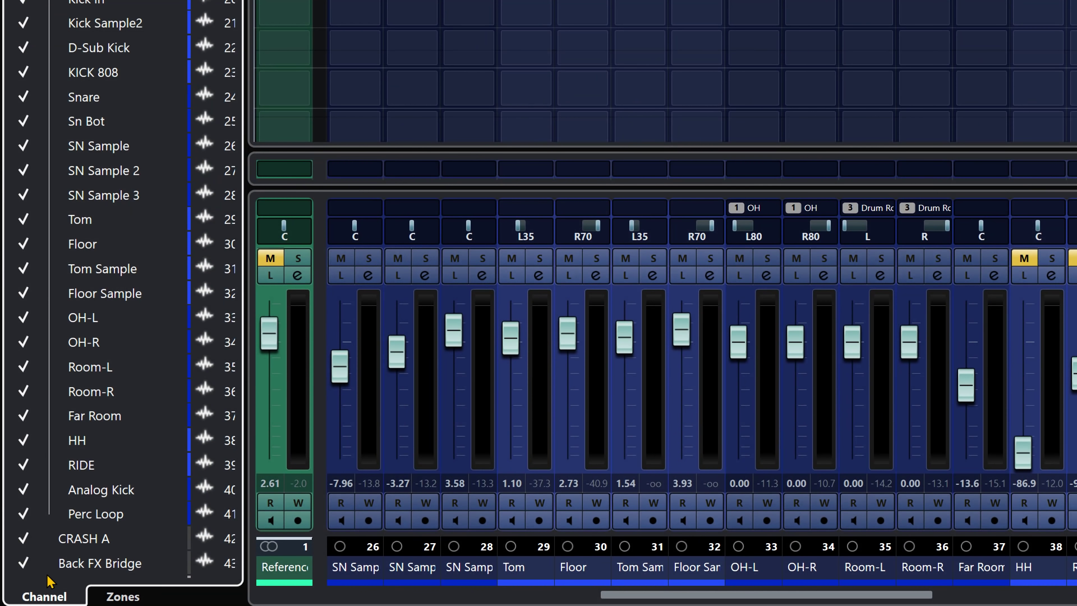
pyautogui.click(123, 598)
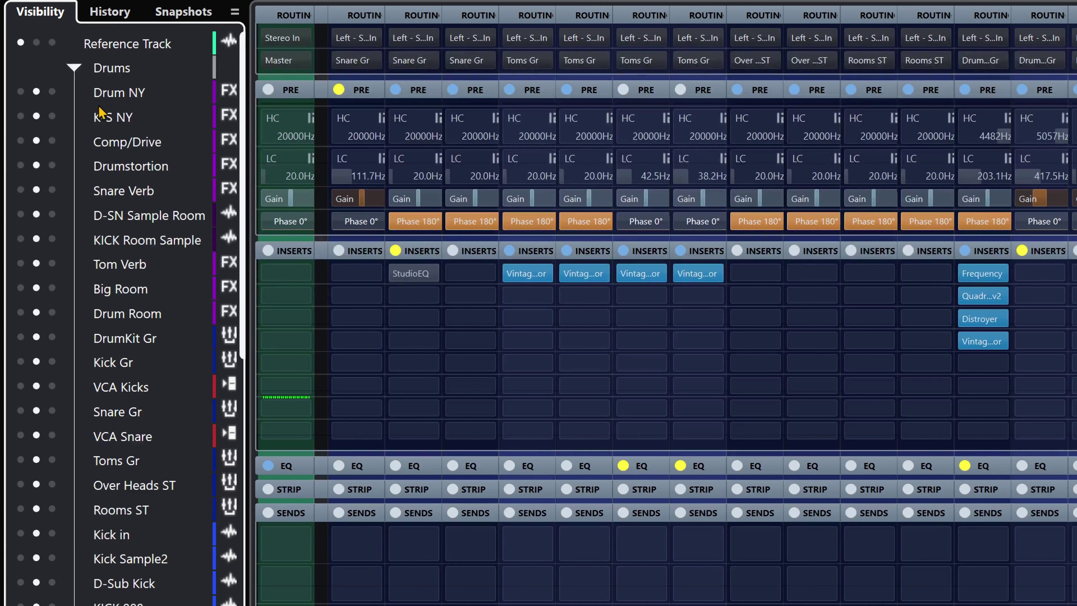
# Try the Drum NY channel in the left and right zones, then return it to the centre zone
pyautogui.click(17, 91)
pyautogui.click(52, 92)
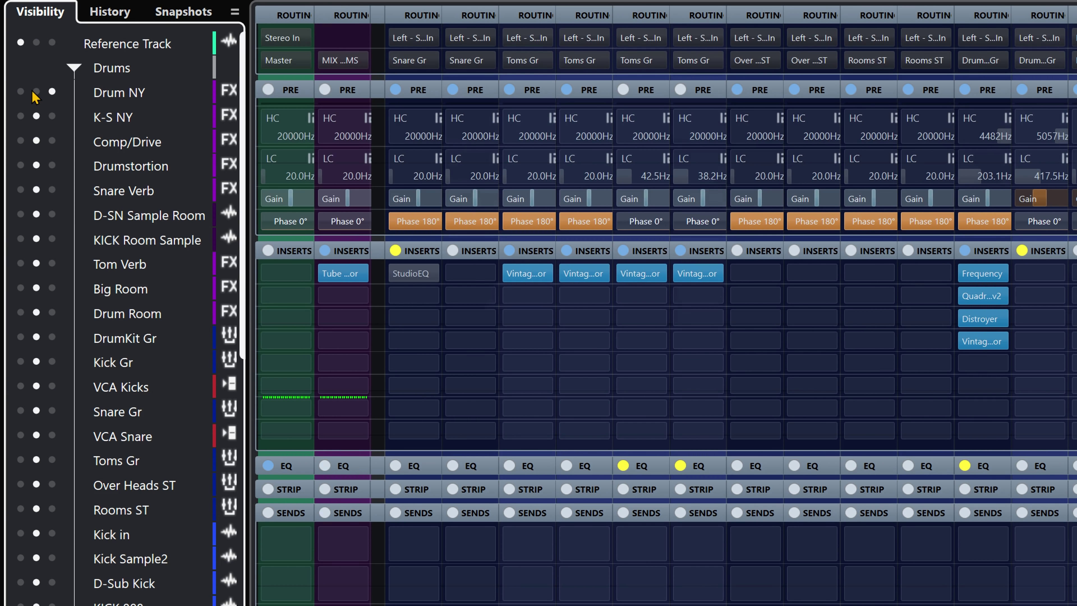
pyautogui.click(36, 92)
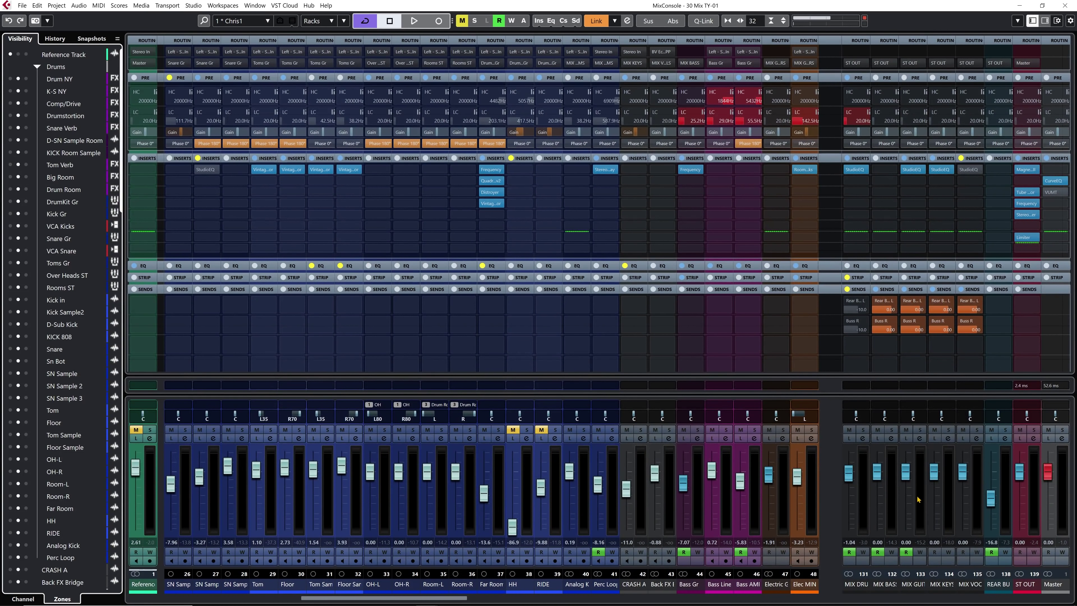
# Select the right-zone channels MIX DRUMS to MIX VOCALS, then the Reference Track channel in the left zone
pyautogui.scroll(-15, 17, 383)
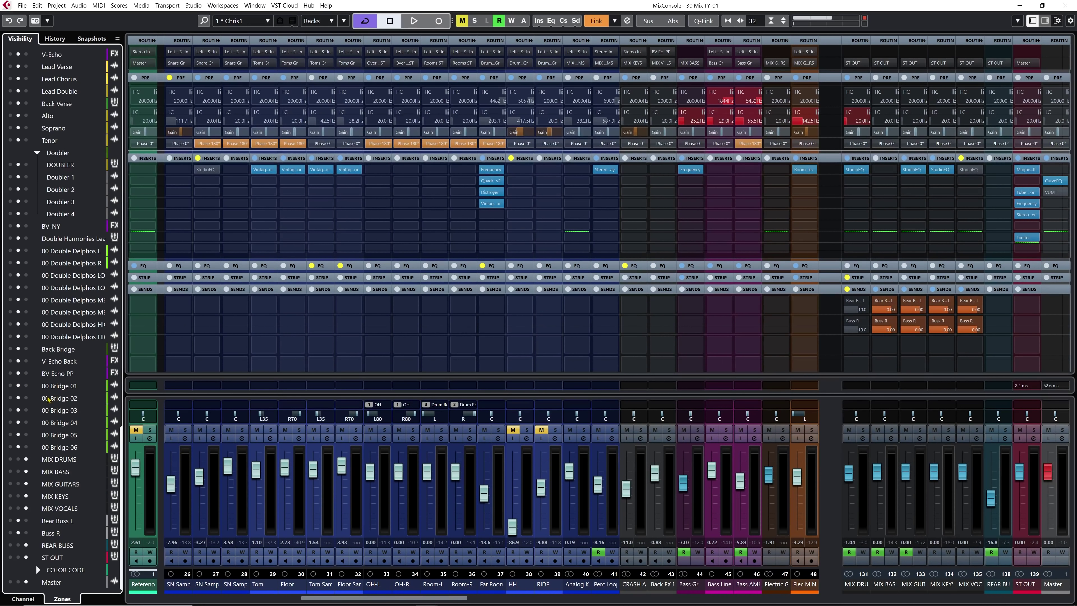
pyautogui.click(59, 459)
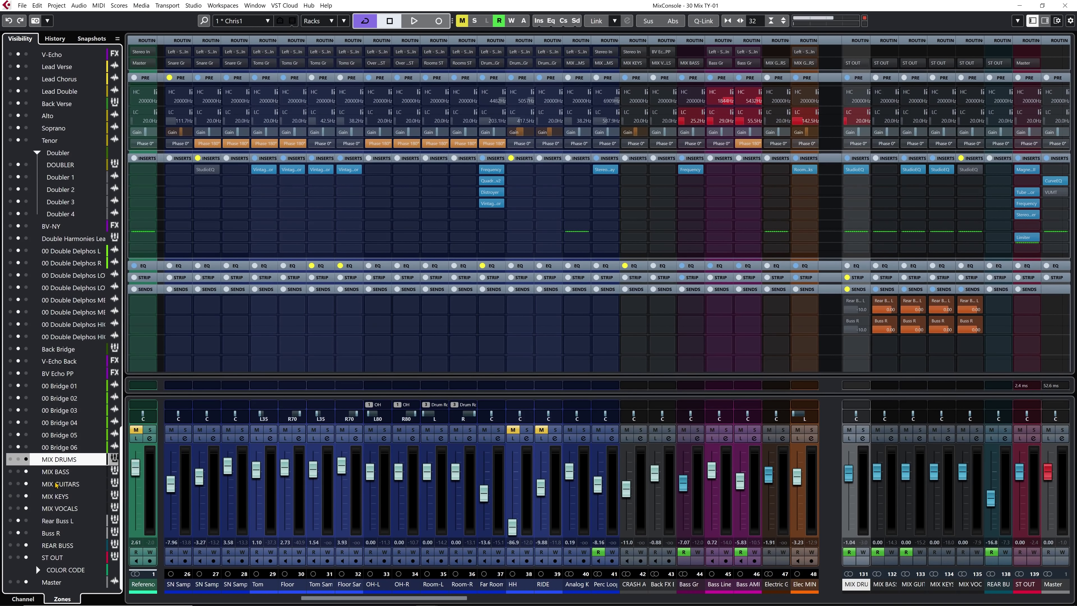
pyautogui.keyDown('shift'); pyautogui.click(54, 509); pyautogui.keyUp('shift')
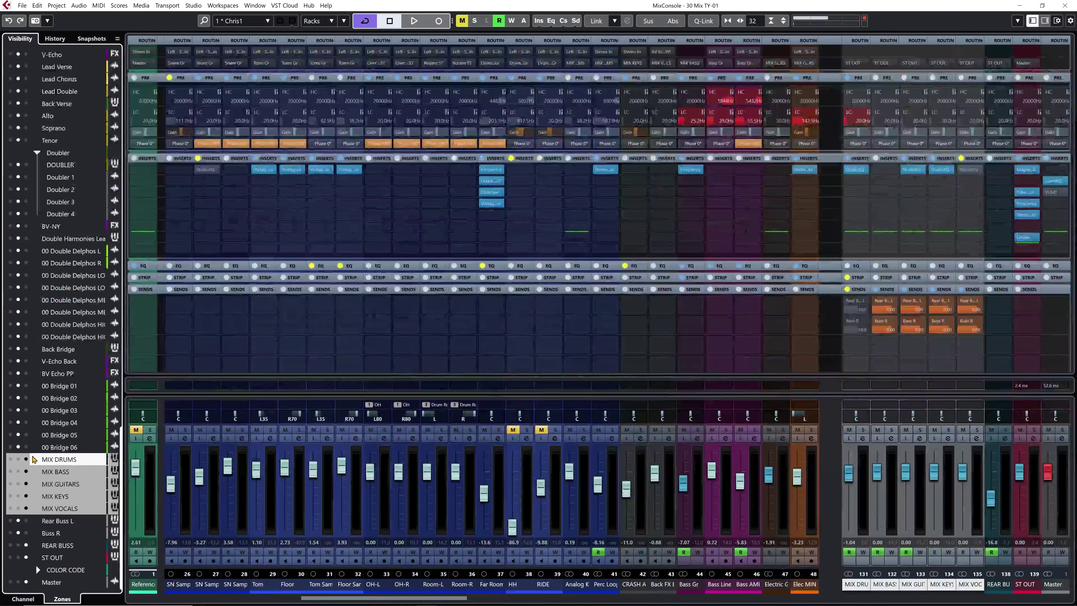
pyautogui.click(143, 584)
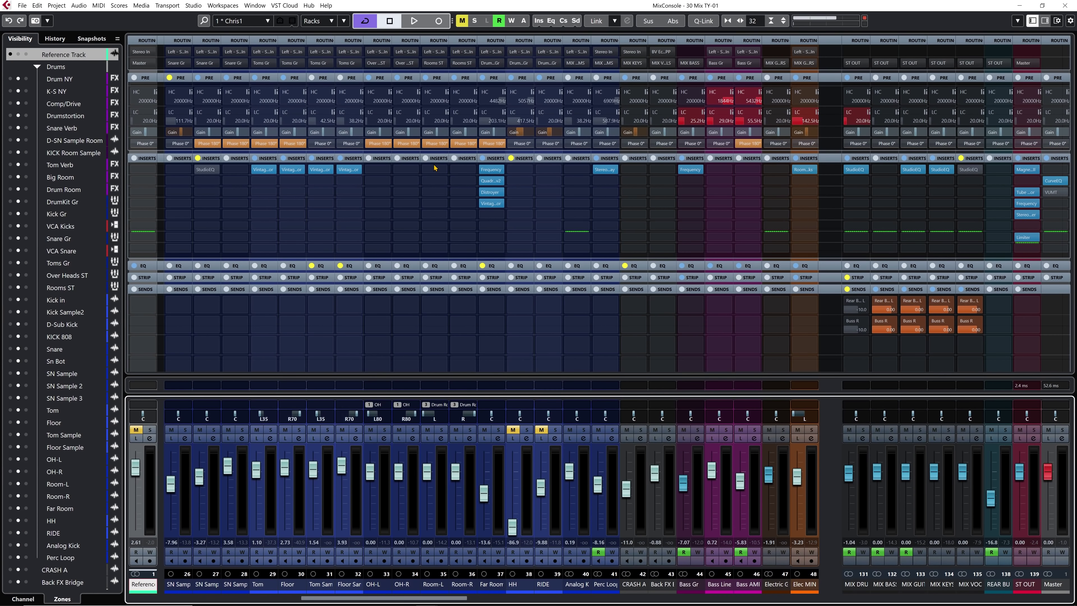
# Browse the favourites plug-in collection from an empty insert slot, checking the LIMITERS, TRANSIENT DESIGNERS, EQ and COMP folders
pyautogui.click(435, 169)
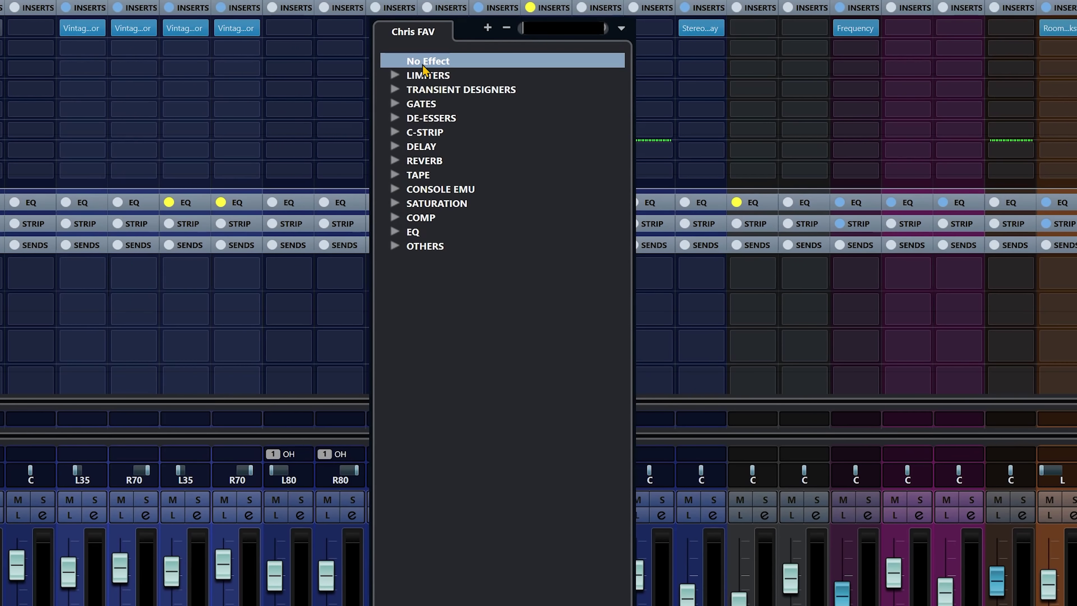
pyautogui.click(392, 73)
pyautogui.click(393, 73)
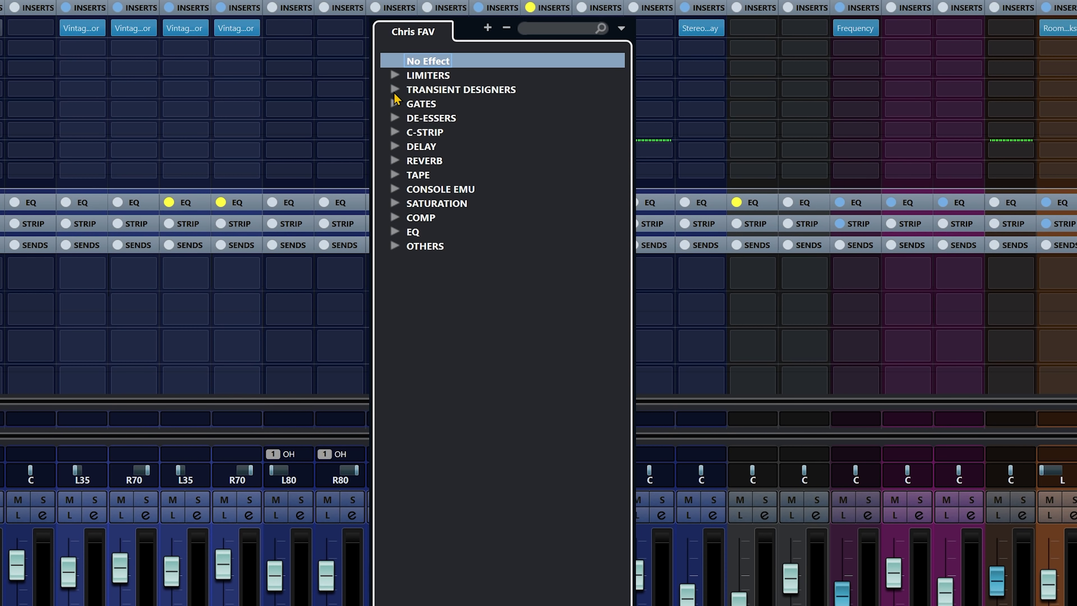
pyautogui.click(394, 90)
pyautogui.click(394, 90)
pyautogui.click(398, 233)
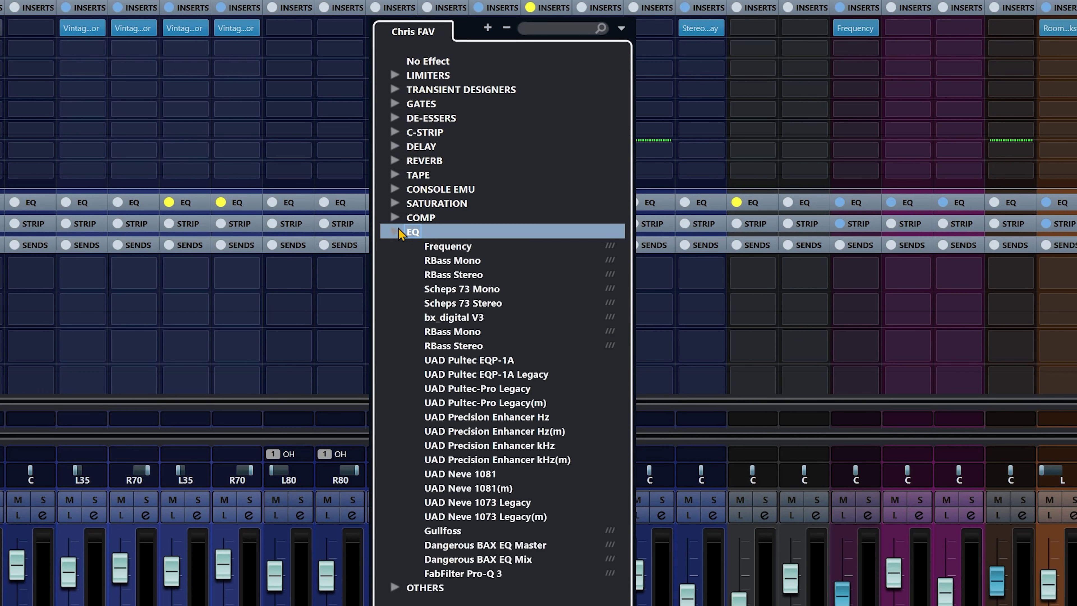
pyautogui.click(398, 233)
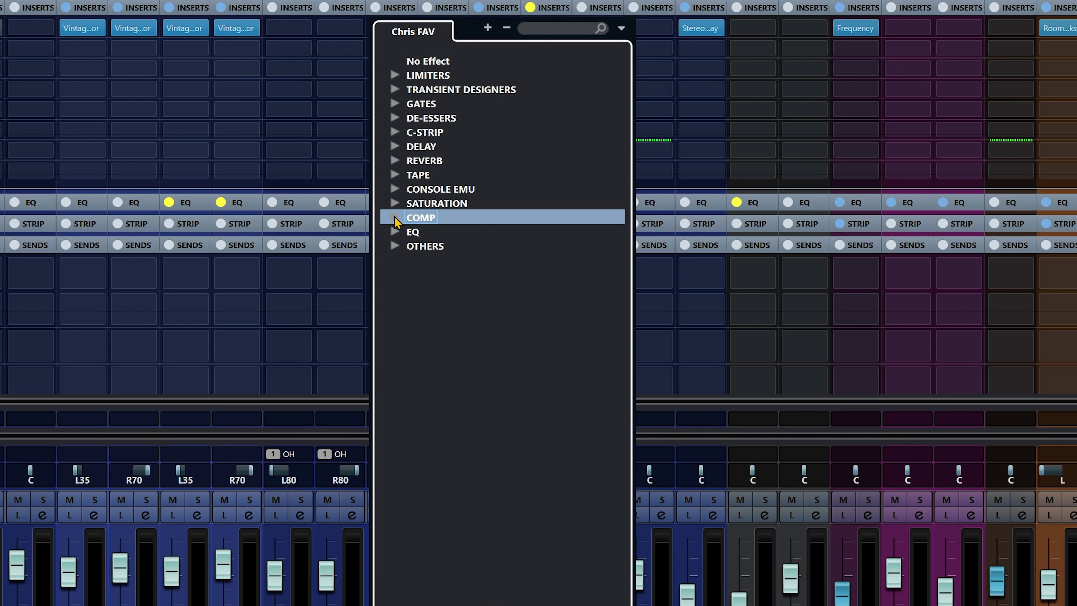
pyautogui.click(396, 219)
pyautogui.click(397, 219)
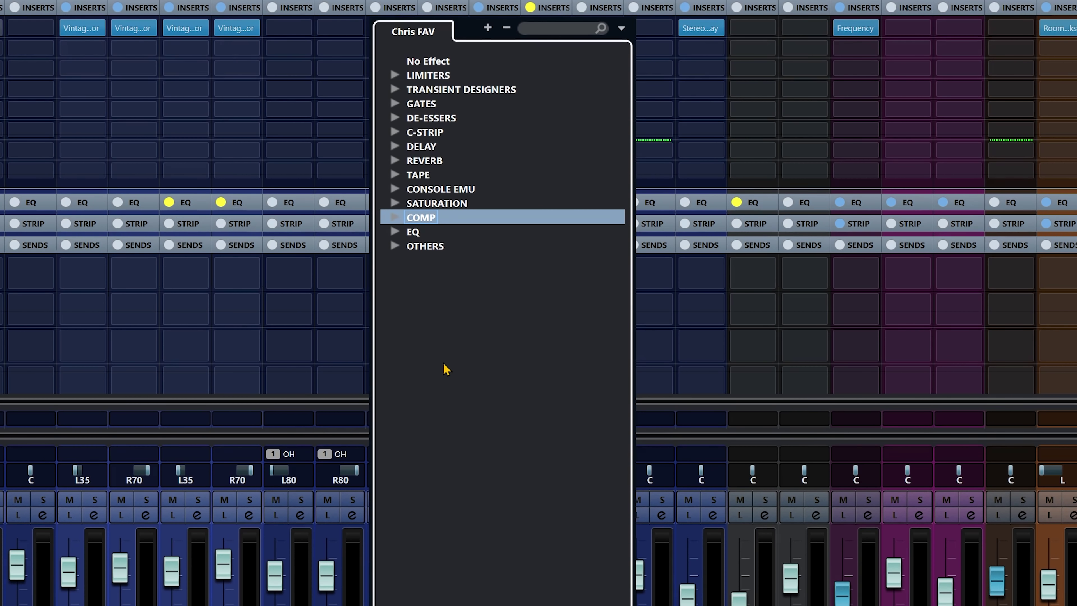
pyautogui.click(444, 363)
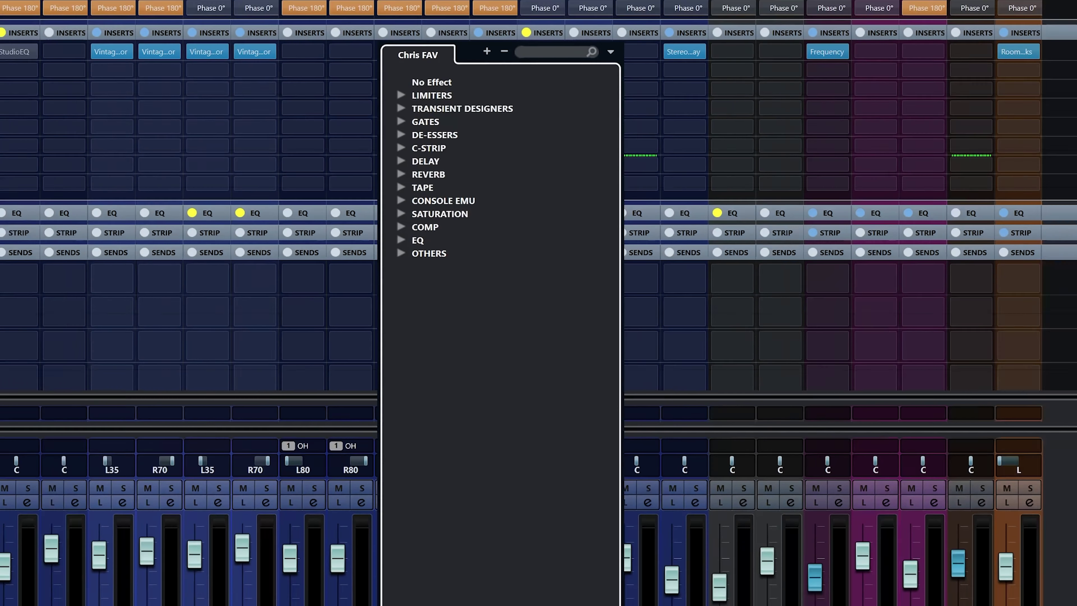
# Open the VST Plug-in Manager from the insert's plug-in selector and display the Default collection
pyautogui.click(610, 51)
pyautogui.click(636, 91)
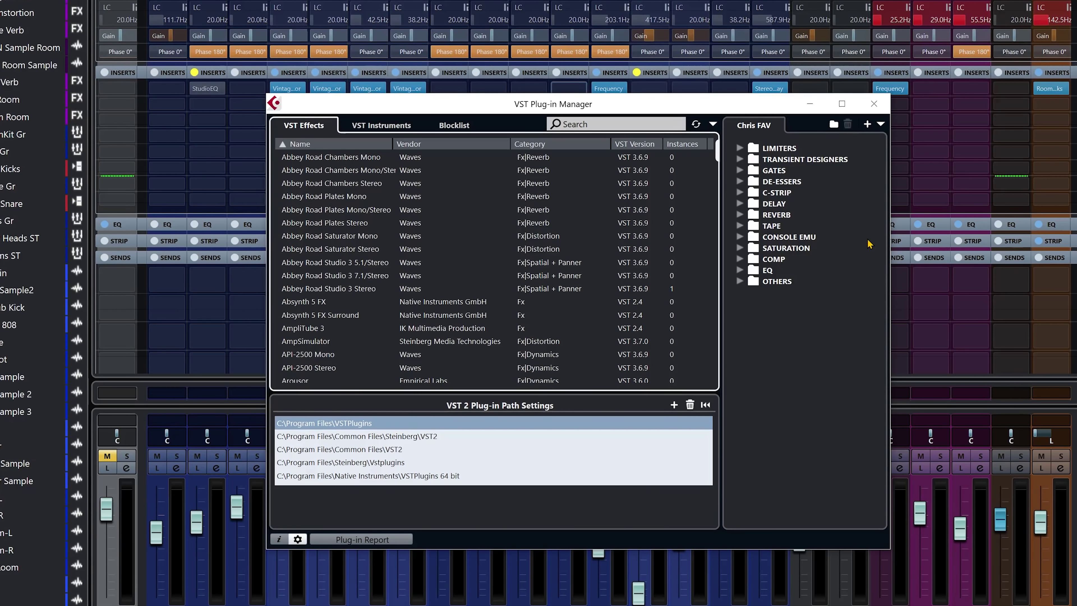
pyautogui.click(881, 124)
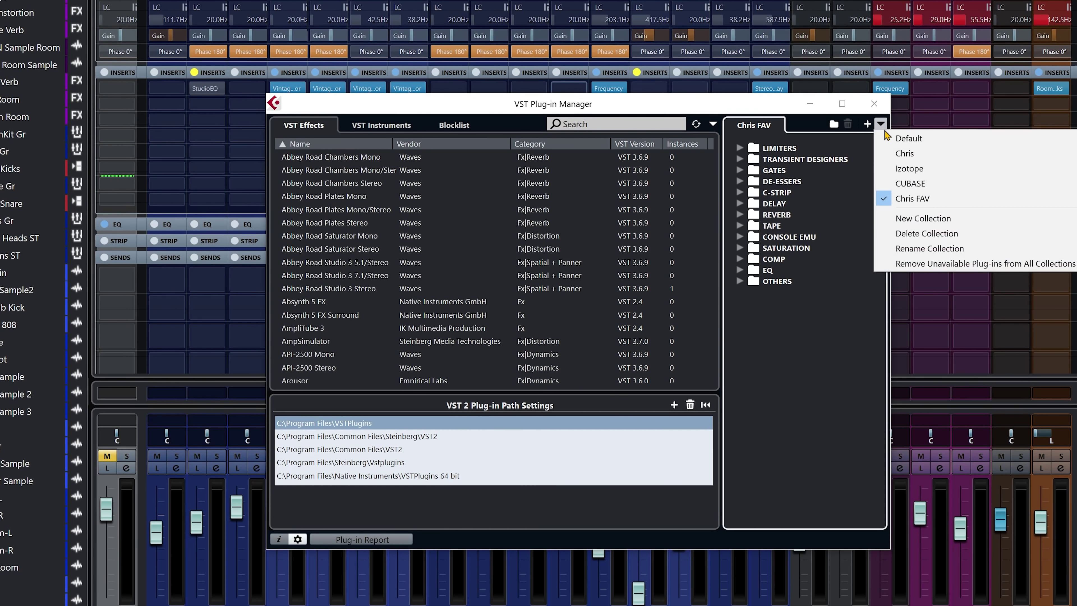
pyautogui.click(909, 138)
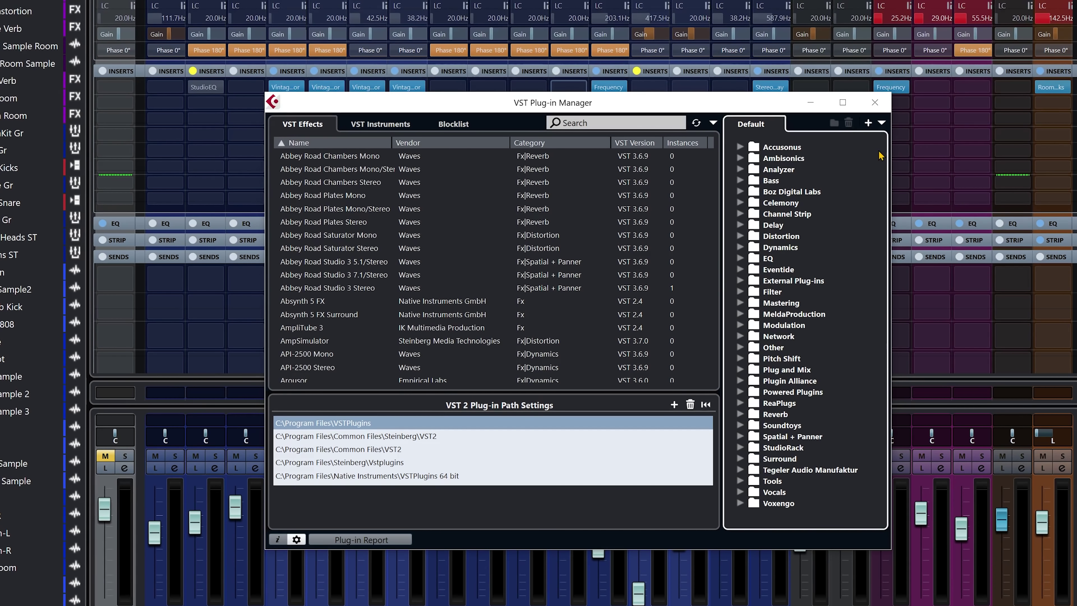
# Create an empty plug-in collection named "test" and add Abbey Road Chambers Mono/Stereo to it
pyautogui.click(867, 127)
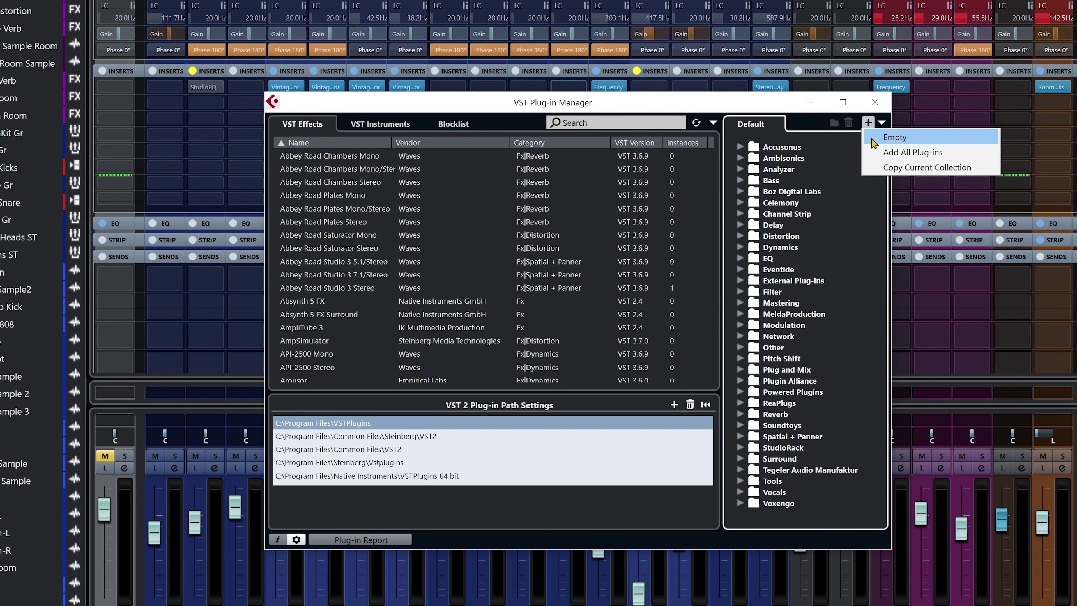
pyautogui.click(872, 139)
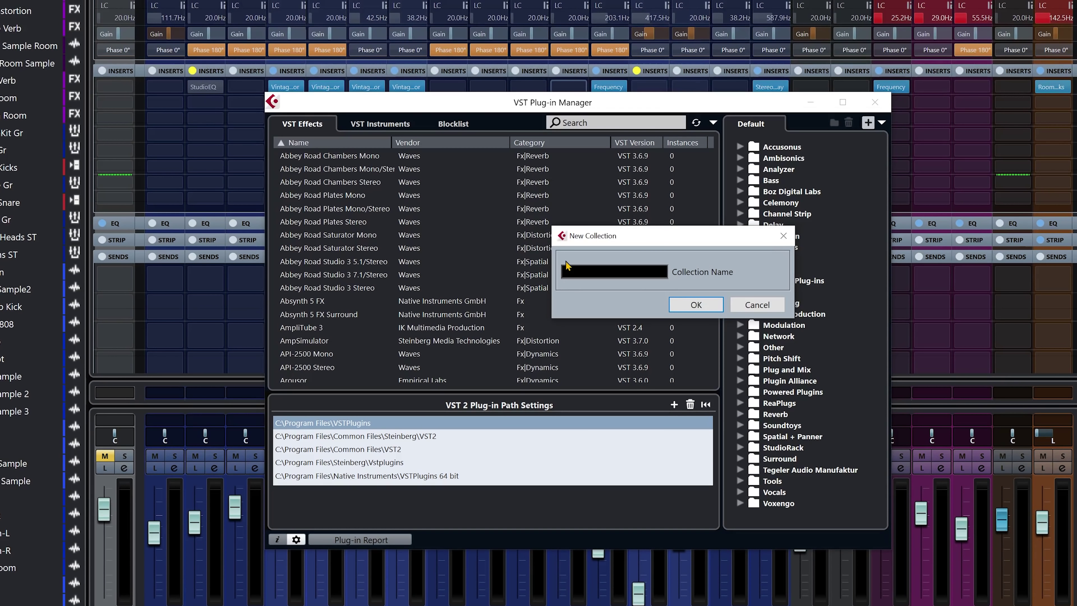
pyautogui.write('test')
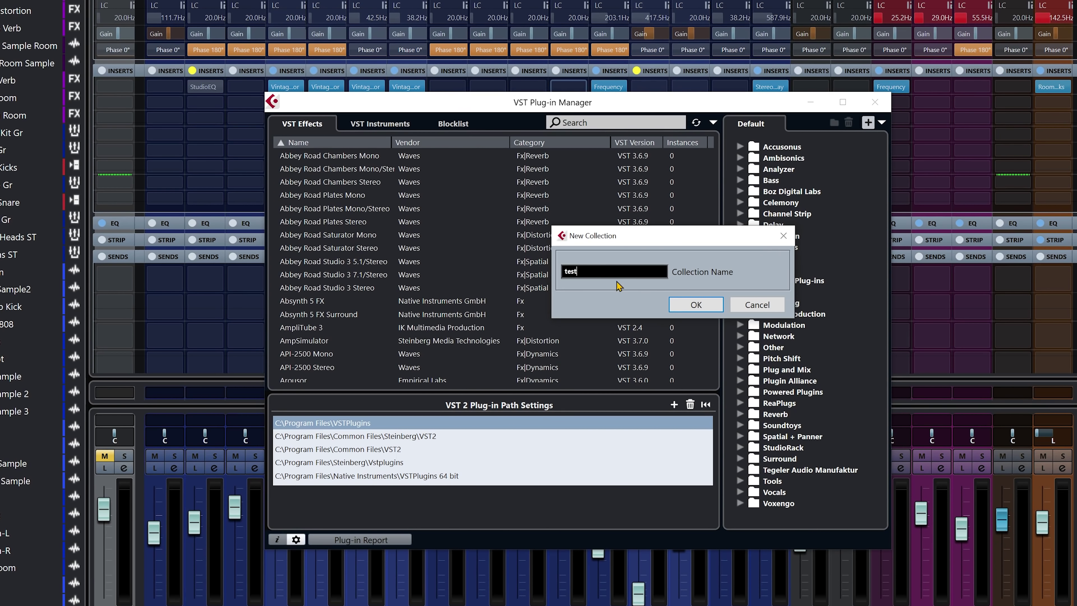
pyautogui.click(692, 305)
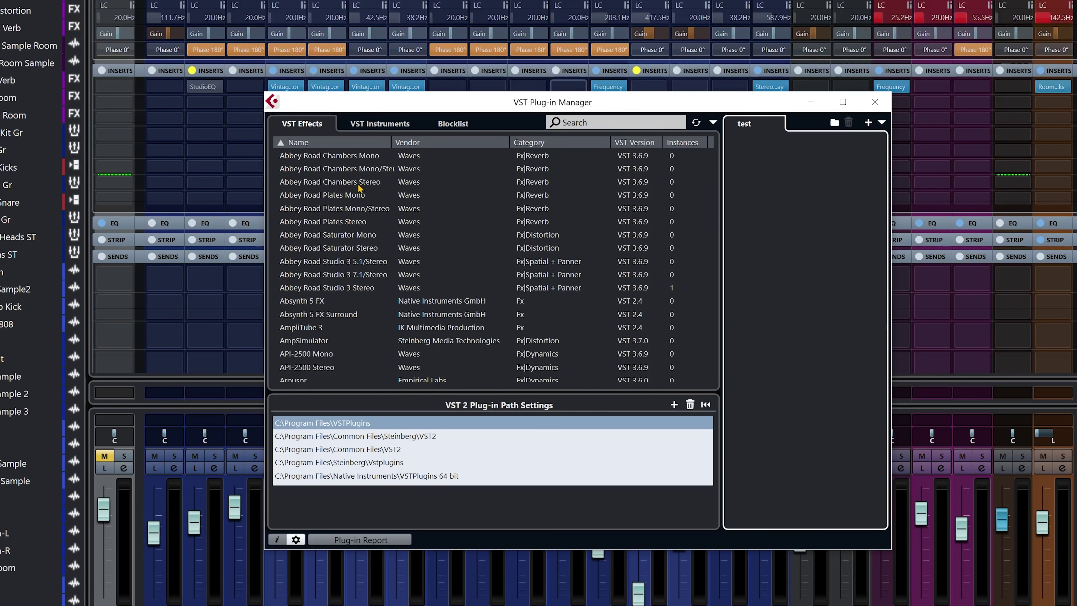
pyautogui.moveTo(330, 181); pyautogui.dragTo(785, 196)
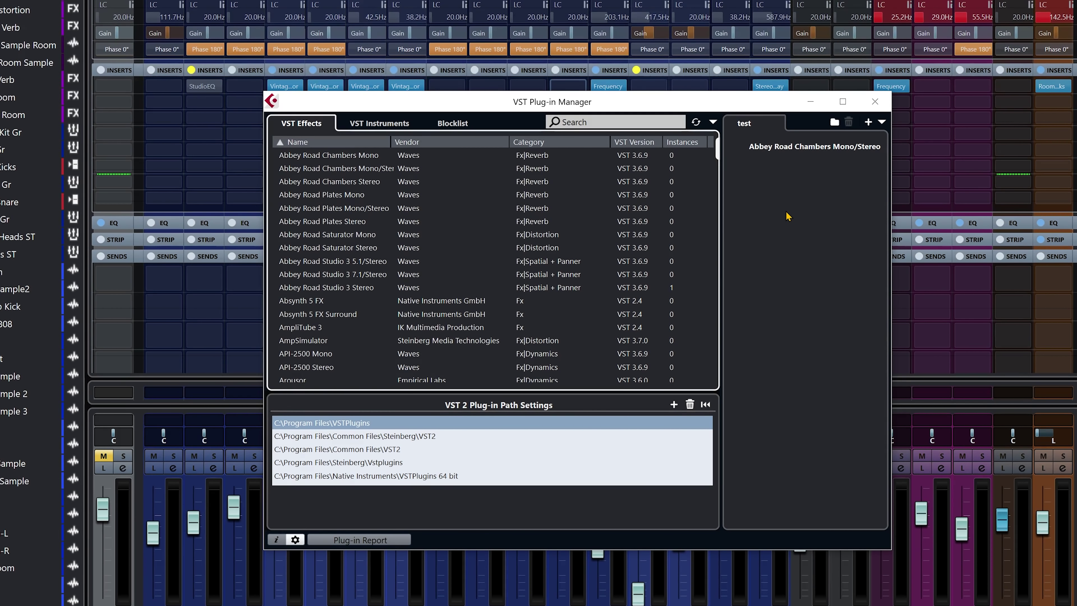
# Create a folder named "folder" in the test collection and move the Abbey Road Chambers Mono/Stereo plug-in into it
pyautogui.click(834, 122)
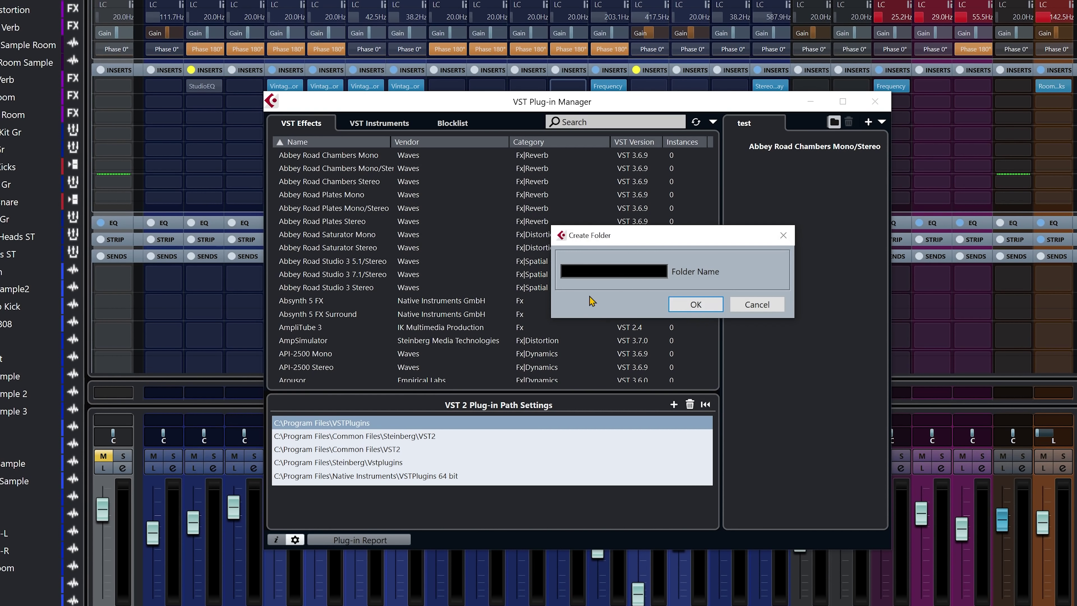
pyautogui.write('folder')
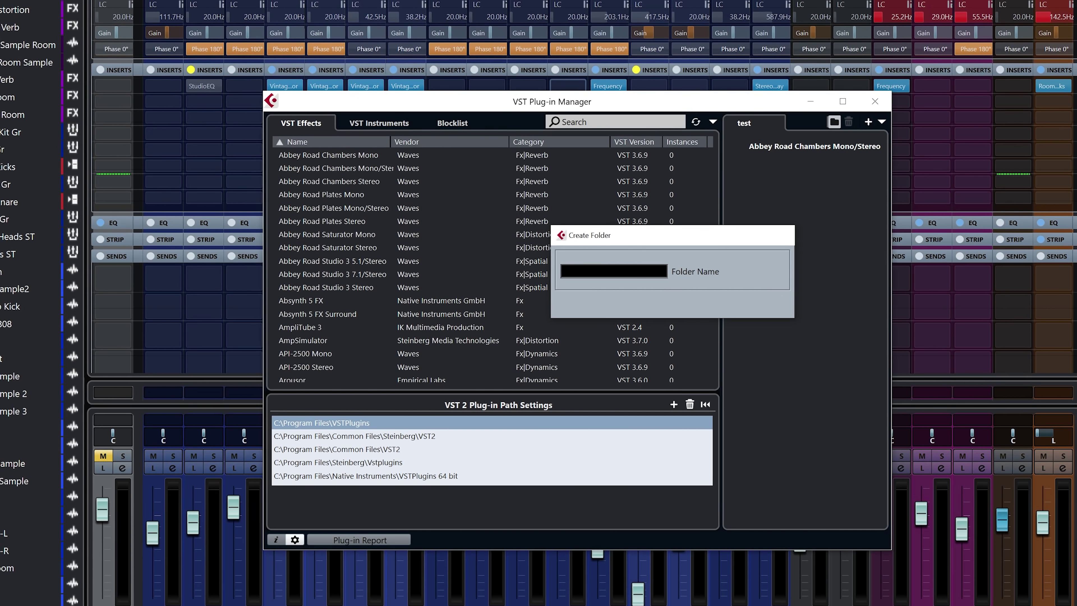
pyautogui.press('Return')
pyautogui.moveTo(812, 165); pyautogui.dragTo(773, 147)
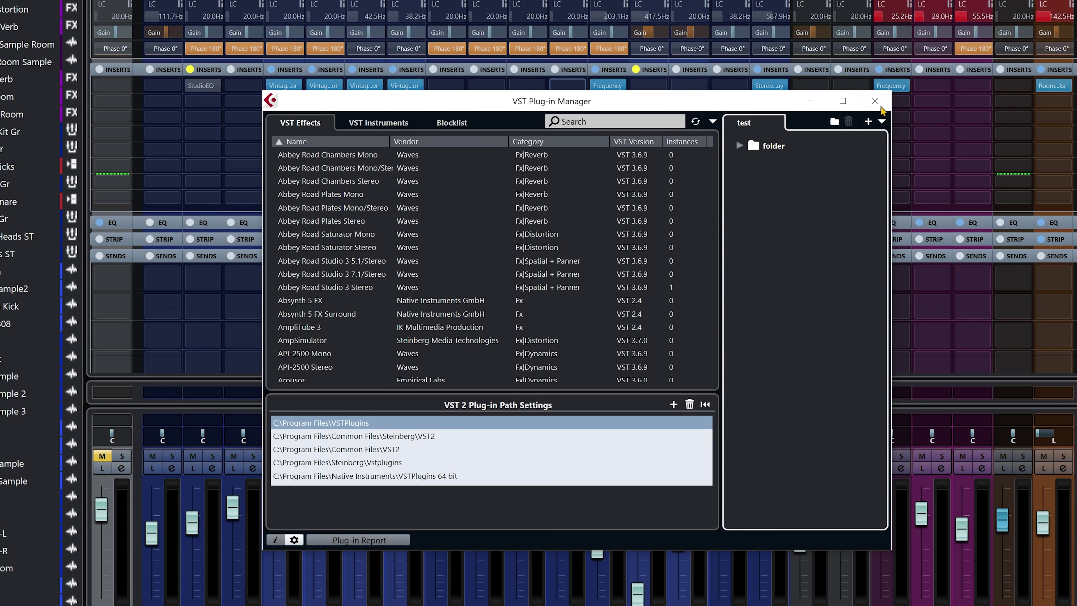
# Make the favourites (FAV) collection active again and close the VST Plug-in Manager
pyautogui.click(883, 121)
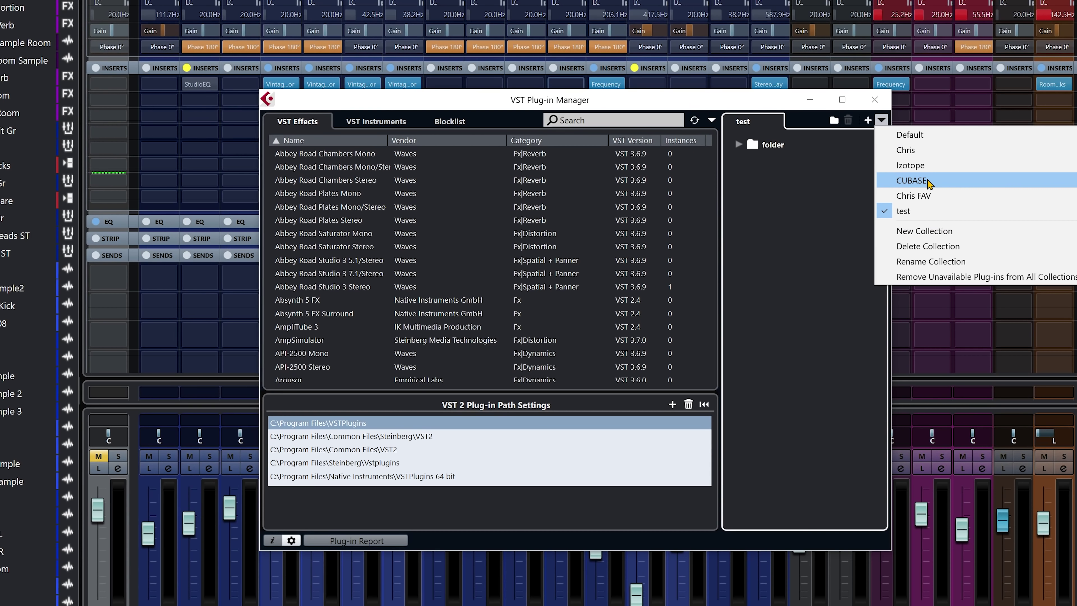
pyautogui.click(903, 199)
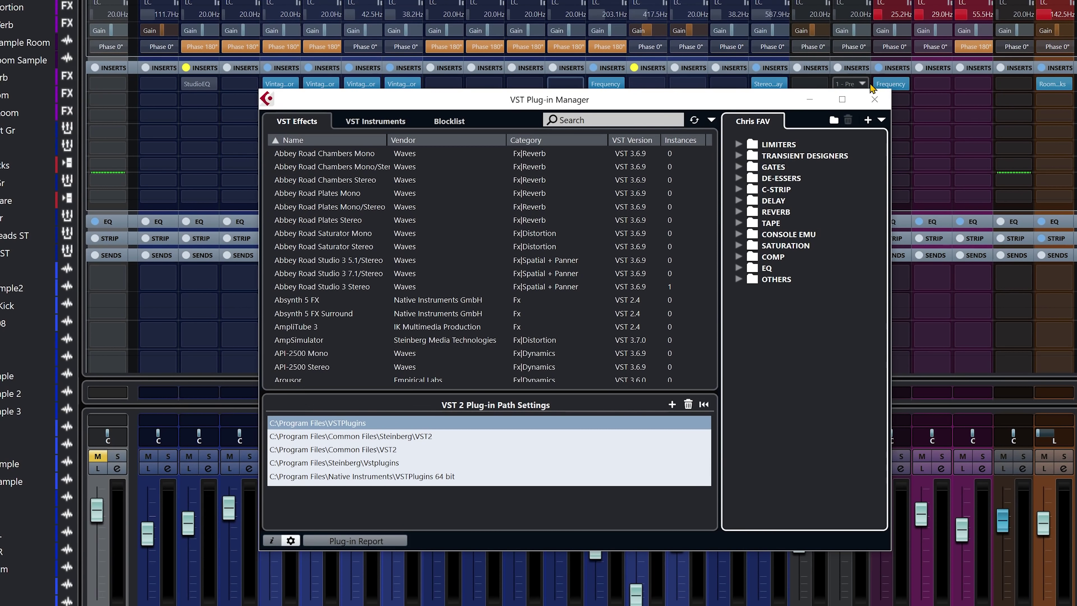
pyautogui.click(874, 100)
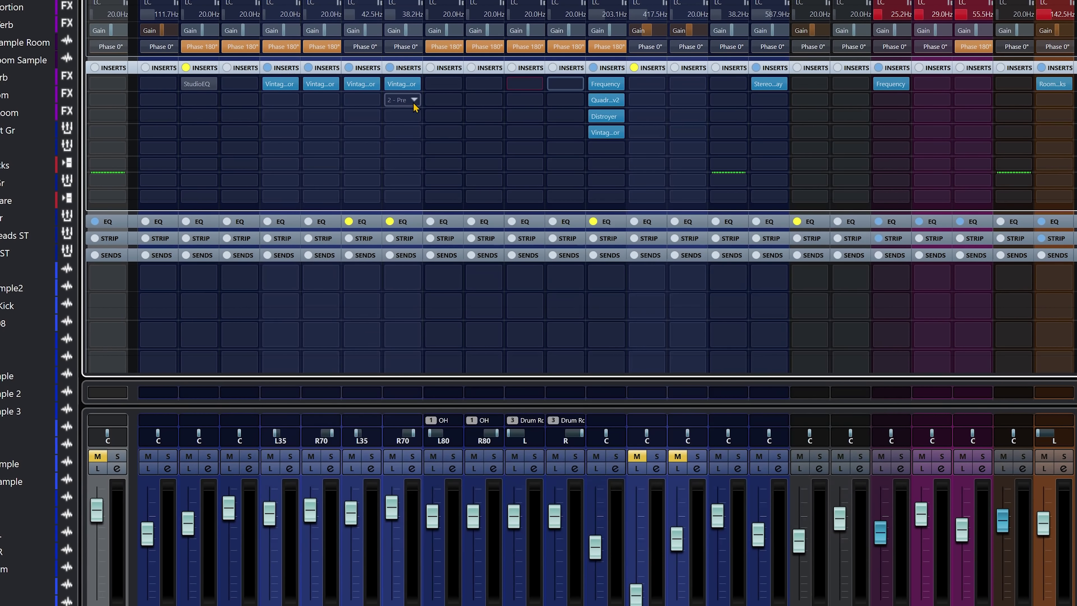
# View the favourites collection in the plug-in selector of an empty insert slot, then dismiss the selector
pyautogui.click(493, 83)
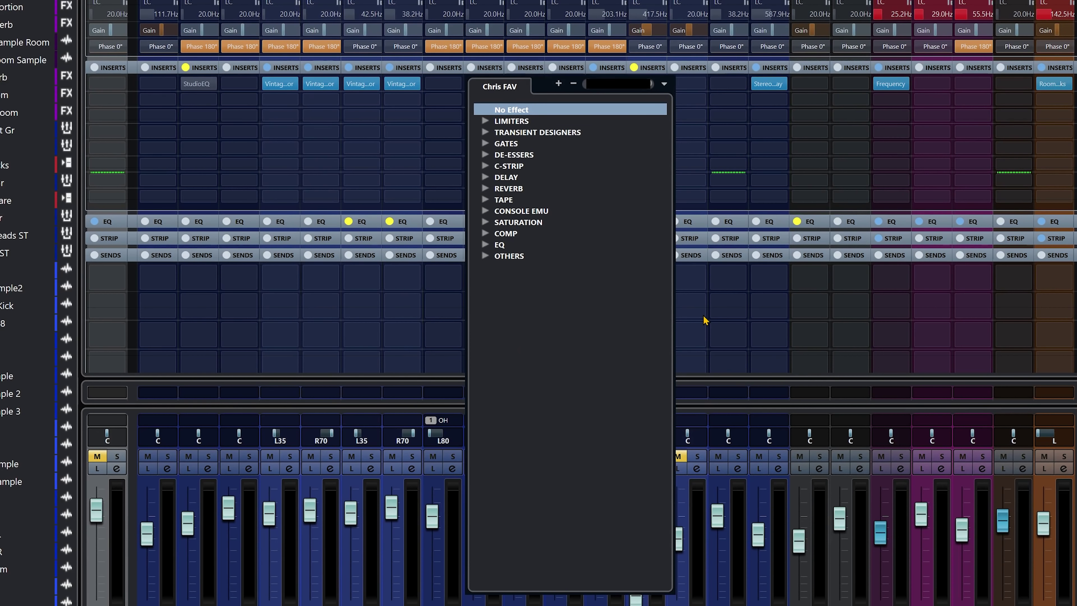
pyautogui.click(398, 158)
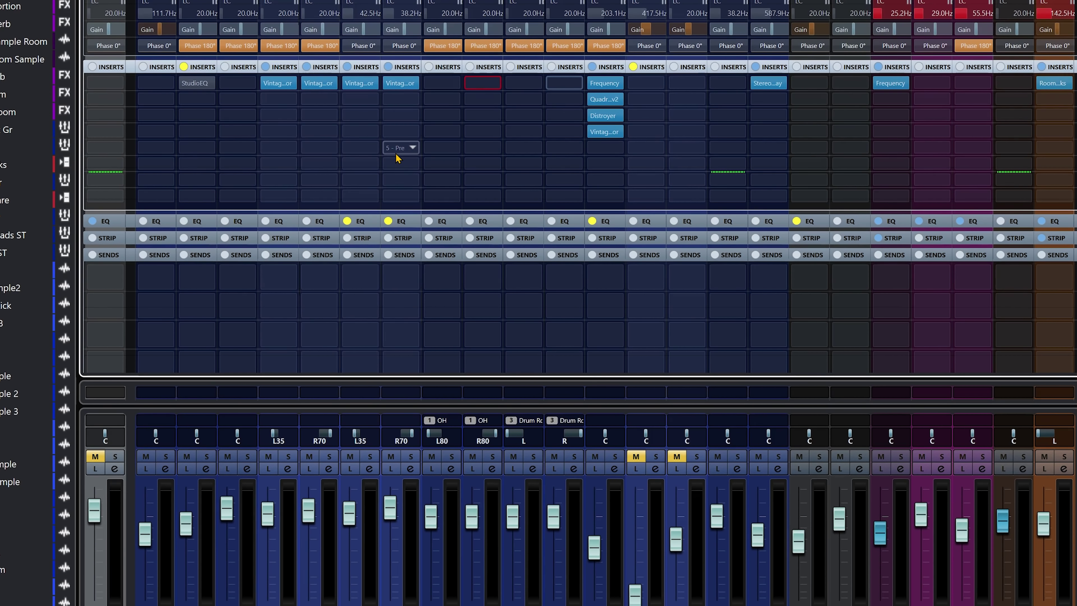
# Examine the send and return bus routing of the Stam and Tegeler Creme external effects in Audio Connections, then close it
pyautogui.press('F4')
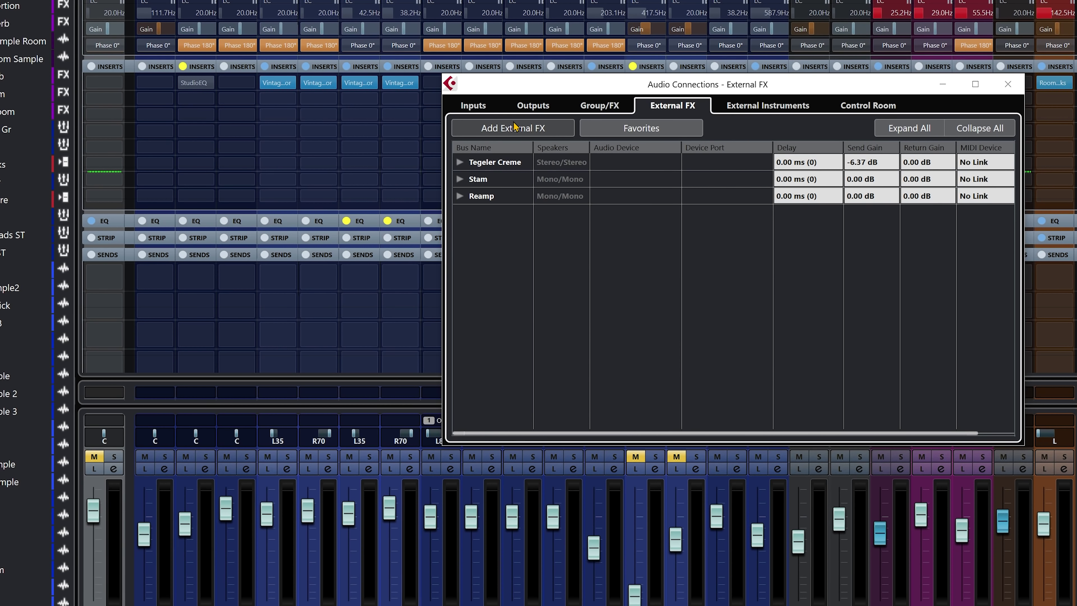
pyautogui.click(460, 180)
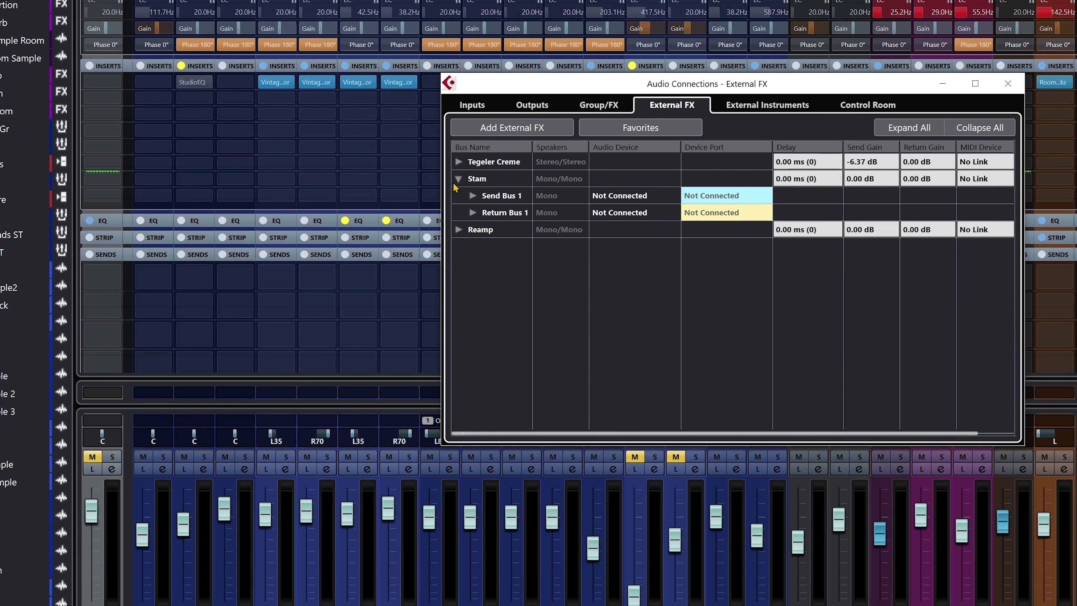
pyautogui.click(460, 179)
pyautogui.click(459, 162)
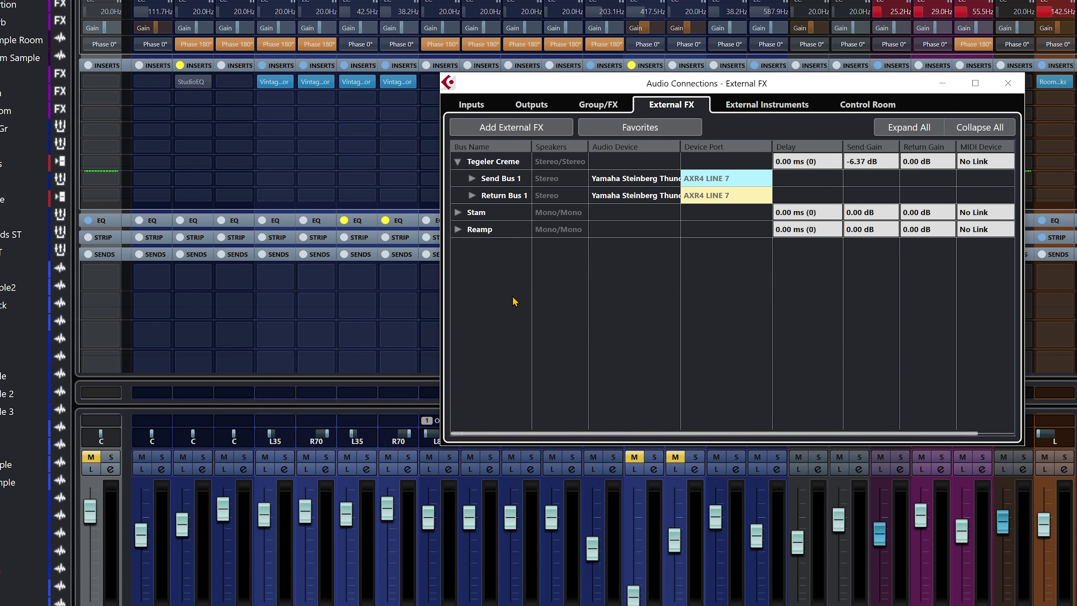
pyautogui.click(472, 195)
pyautogui.click(472, 178)
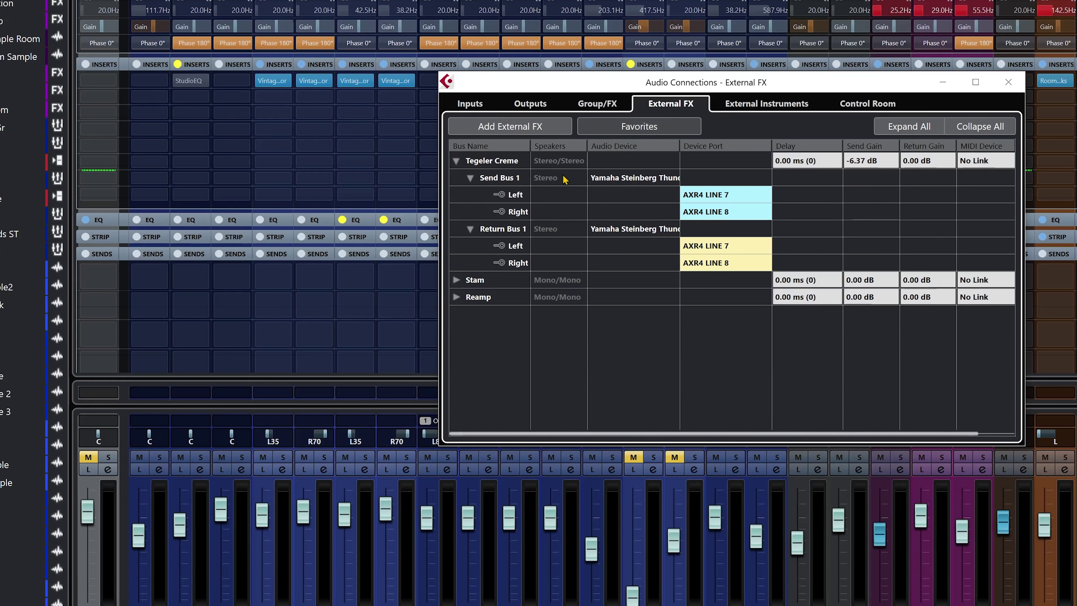
pyautogui.click(1009, 82)
# Load the external plug-in Tegeler Creme into the first insert of the Room-L channel and measure its delay
pyautogui.click(562, 80)
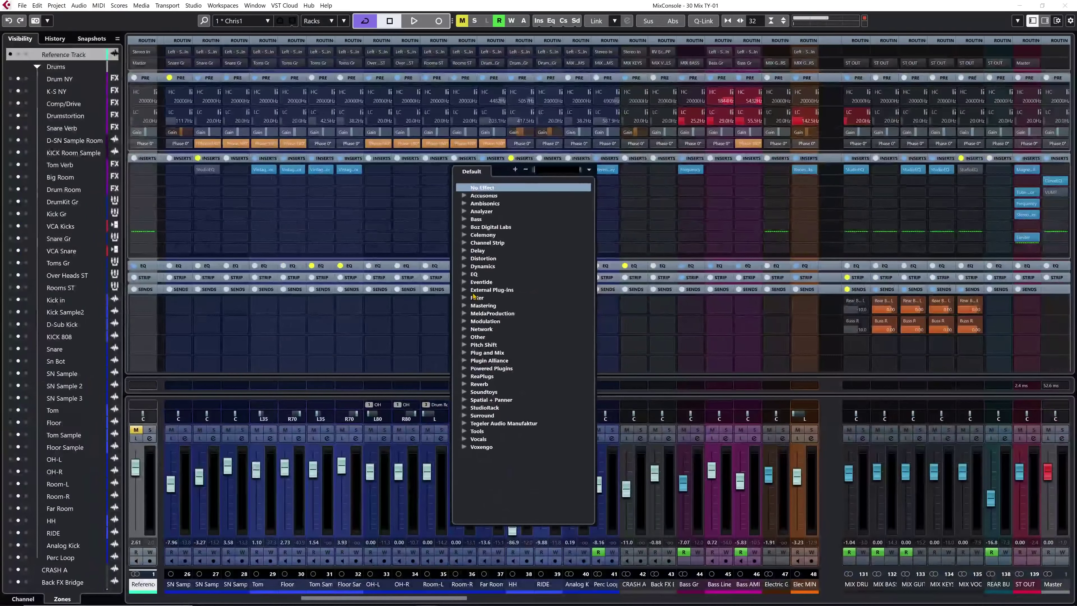
pyautogui.click(483, 290)
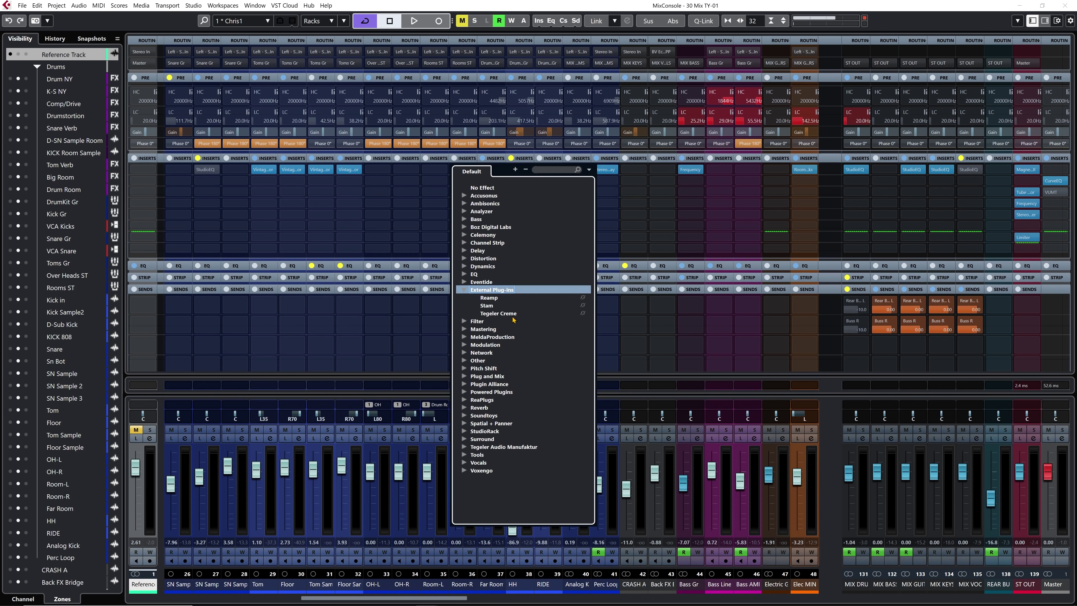
pyautogui.click(488, 313)
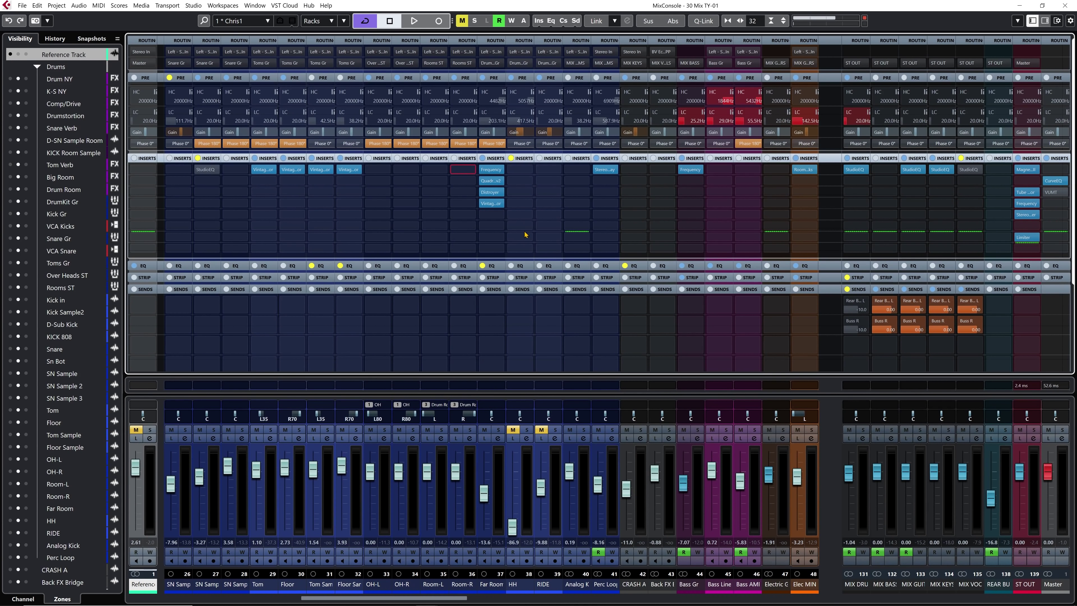
pyautogui.click(432, 171)
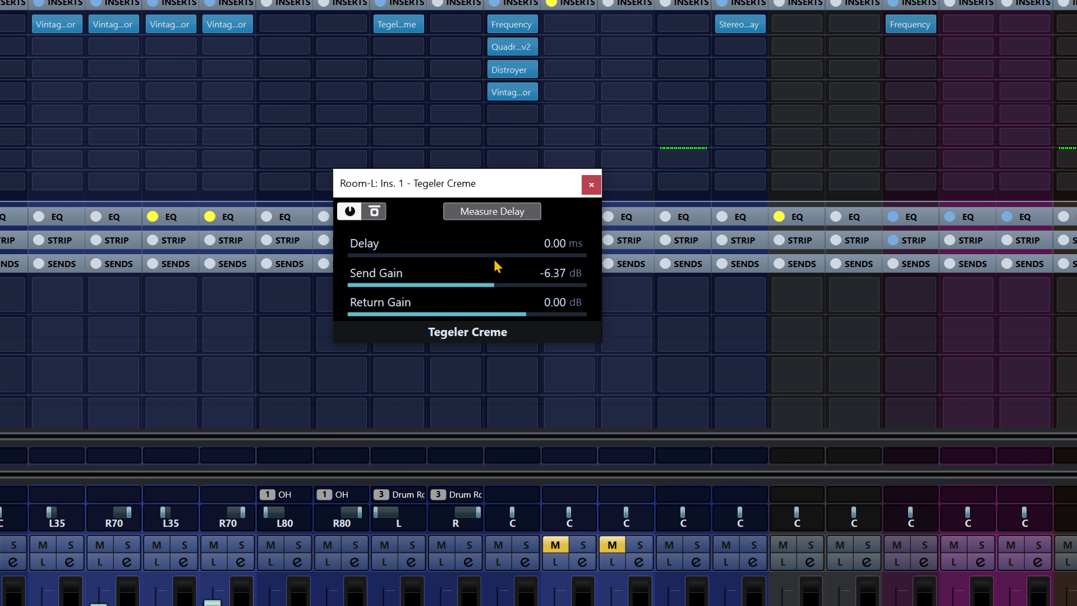
pyautogui.click(519, 214)
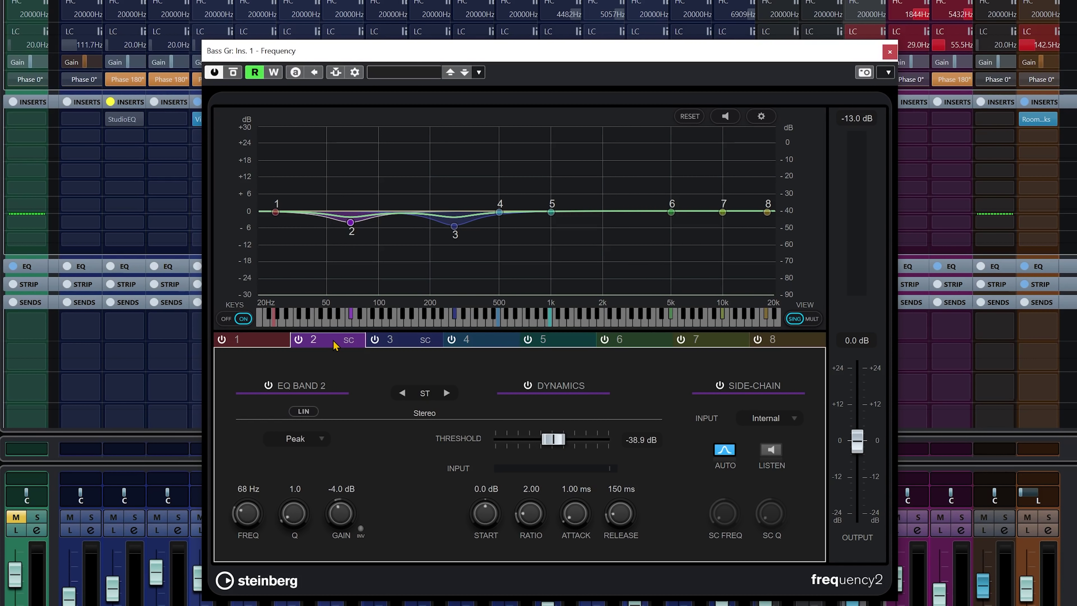
# Set the side-chain input of EQ band 2 to Side-Chain 1 in the Bass Gr channel's Frequency plug-in
pyautogui.click(401, 344)
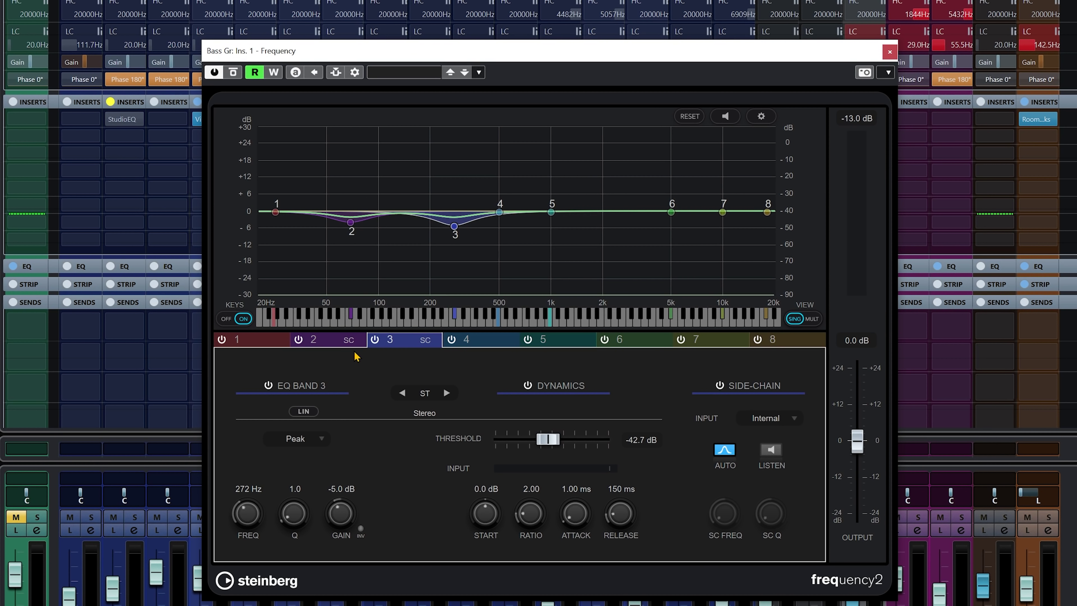
pyautogui.click(329, 347)
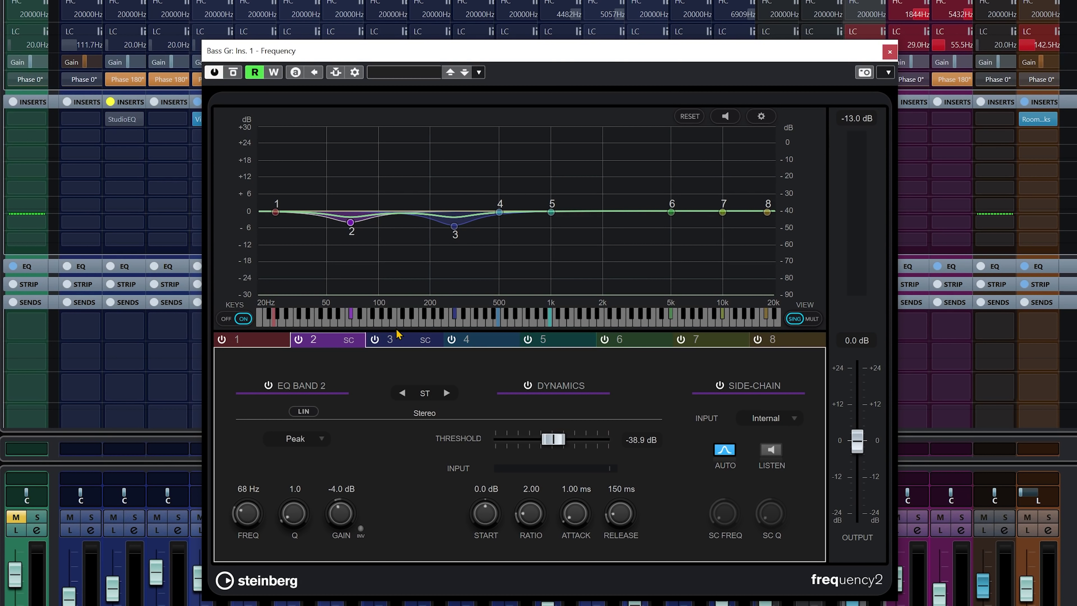
pyautogui.click(755, 419)
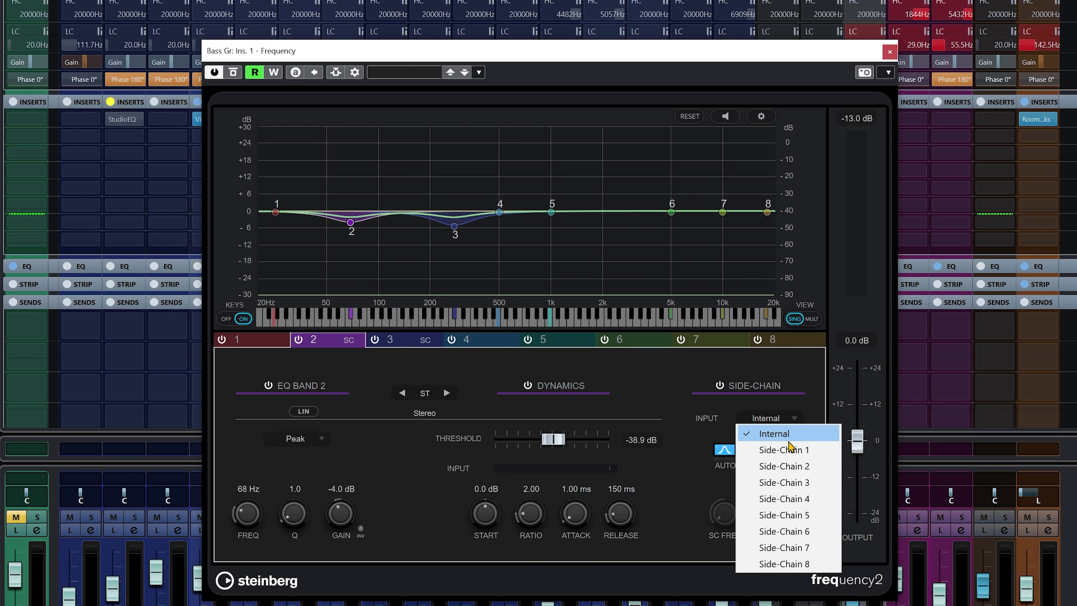
pyautogui.click(789, 449)
# Set the side-chain input of EQ band 3 to Side-Chain 2 in the Frequency plug-in
pyautogui.click(391, 340)
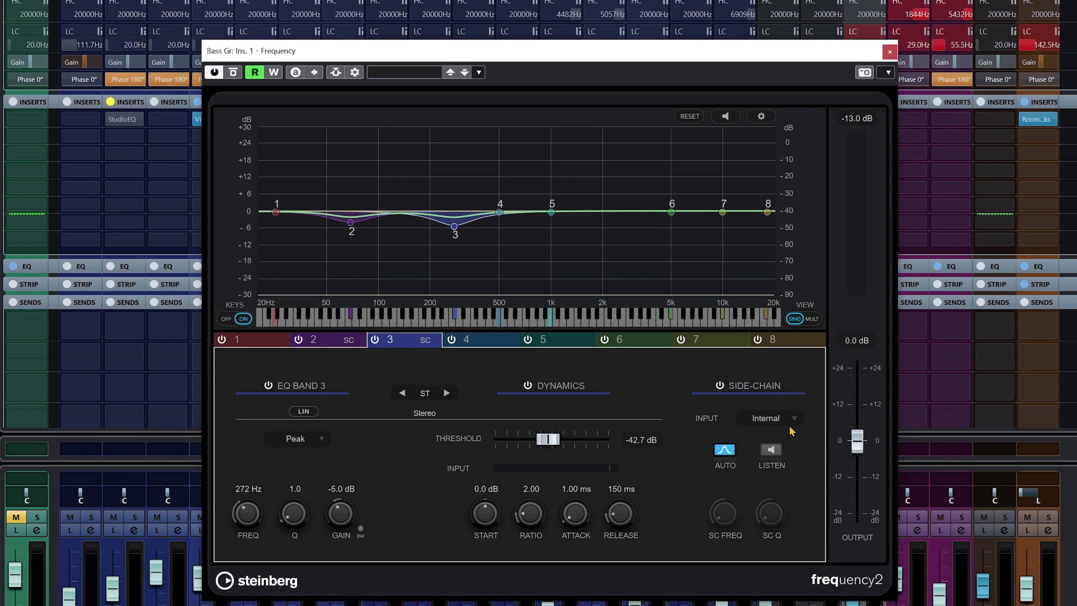
pyautogui.click(774, 418)
pyautogui.click(796, 466)
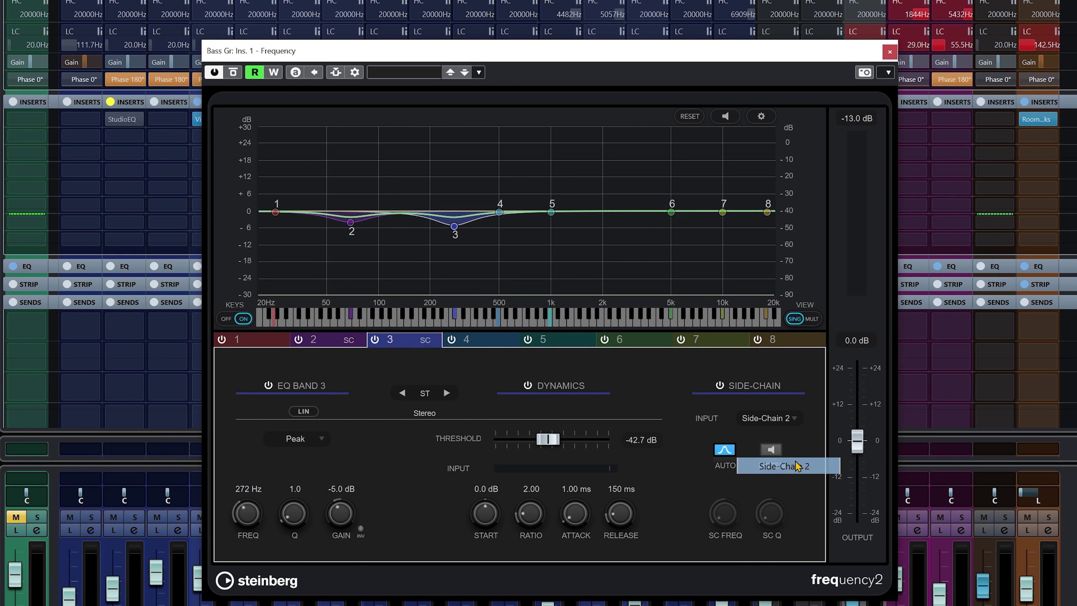
pyautogui.click(759, 420)
pyautogui.click(677, 394)
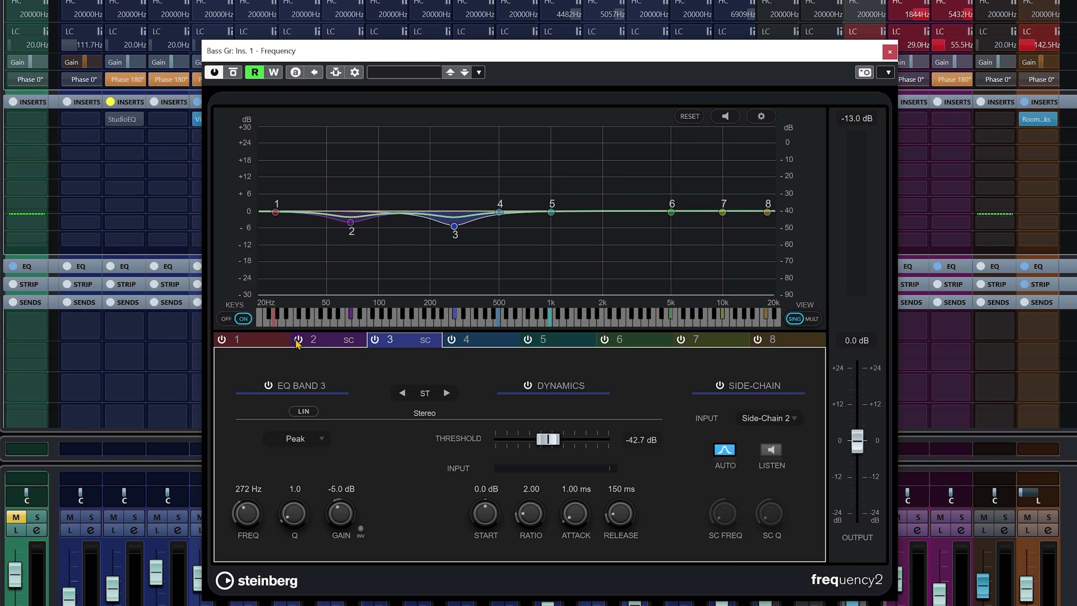
# Open the Frequency plug-in's Side-Chain Routing and add the Kick in channel as source for 1 - SC In
pyautogui.click(324, 347)
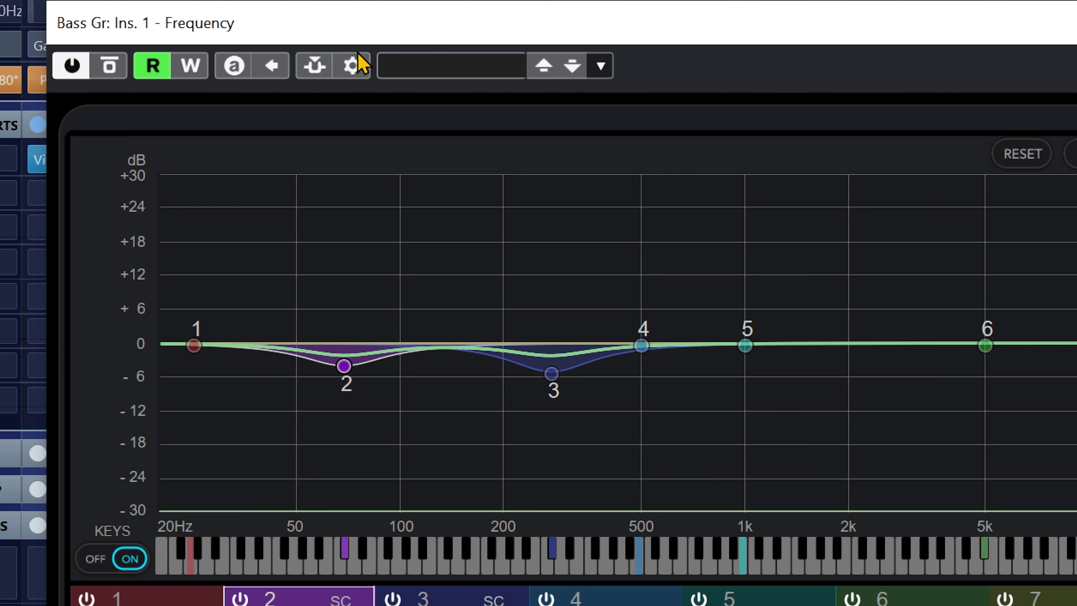
pyautogui.click(352, 71)
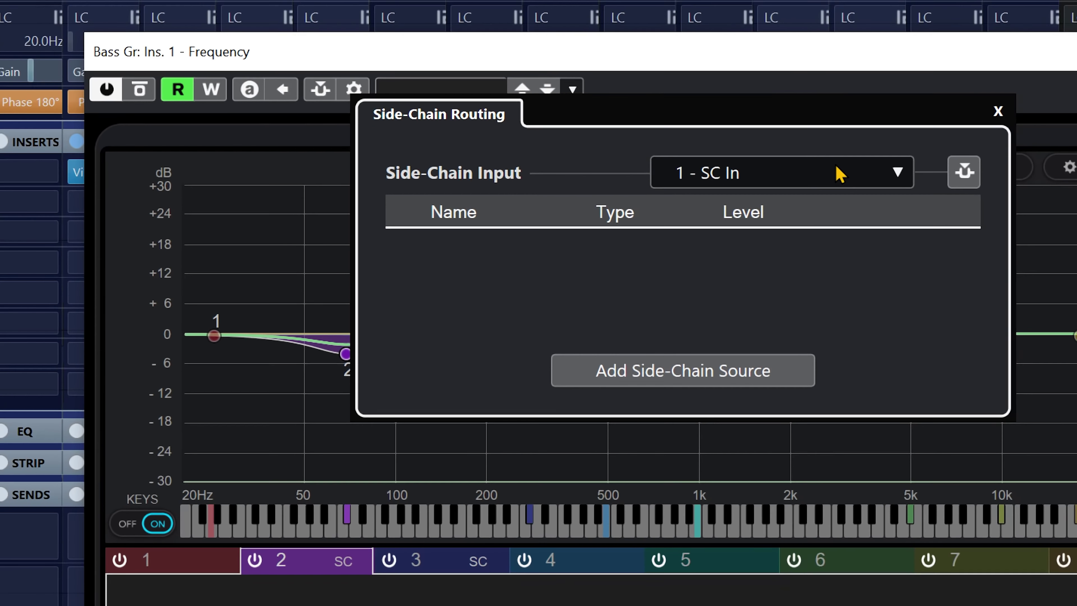
pyautogui.click(839, 173)
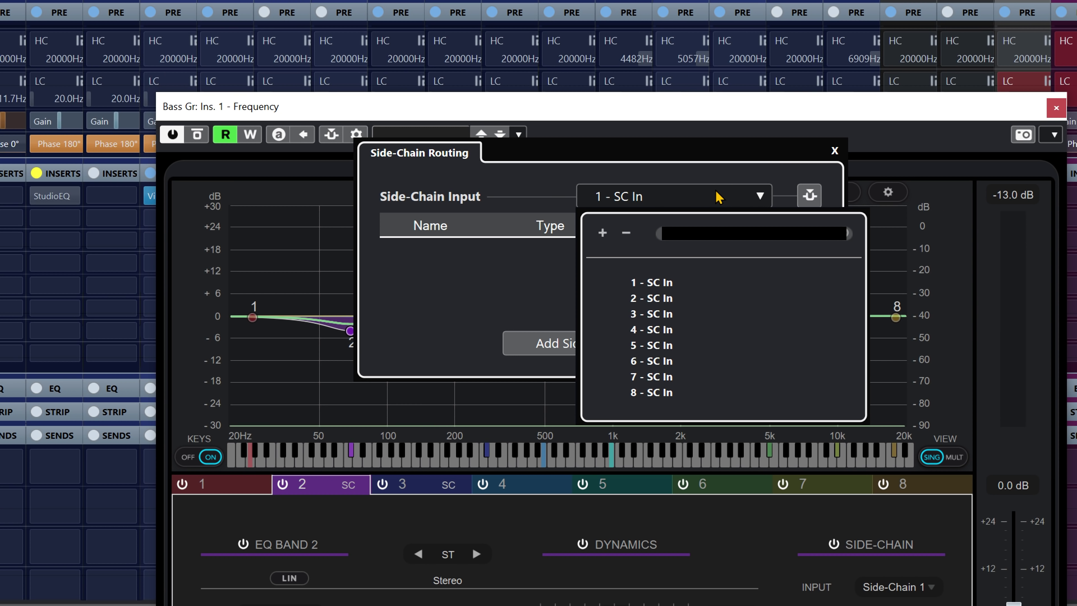
pyautogui.click(511, 196)
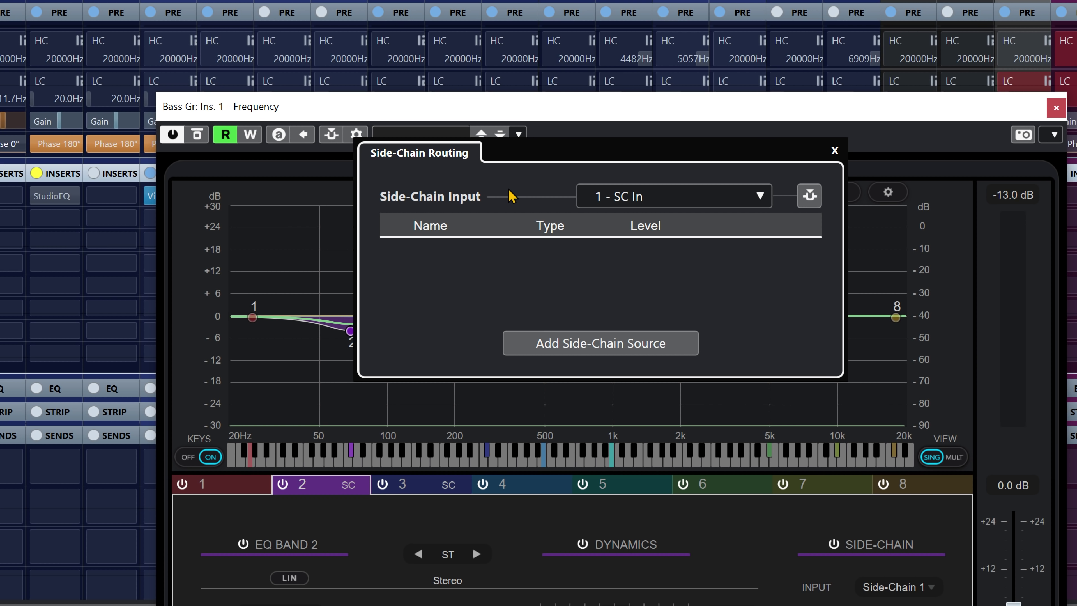
pyautogui.click(692, 199)
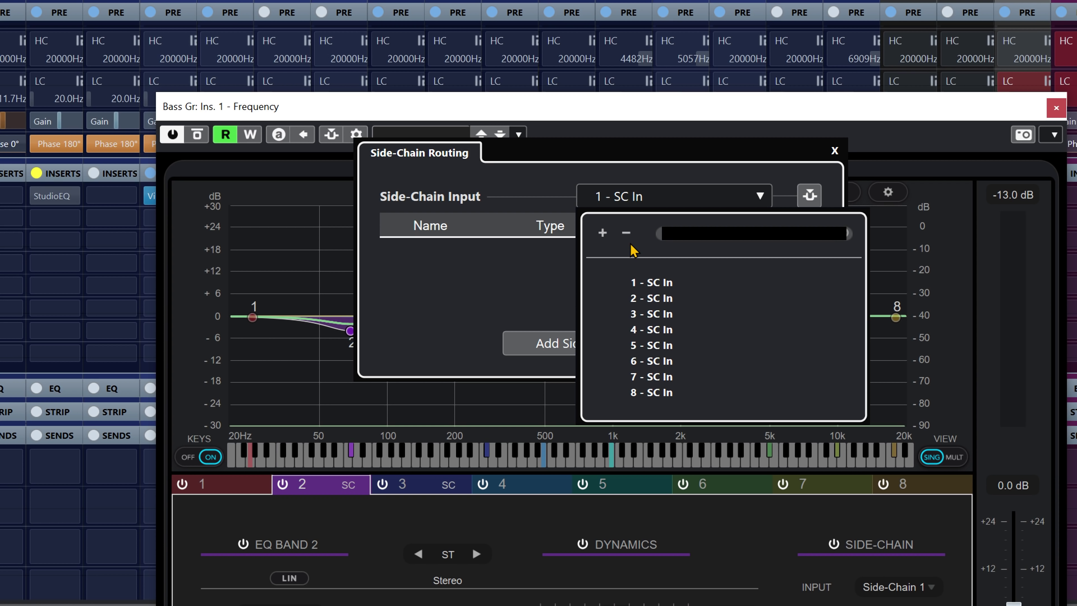
pyautogui.click(664, 283)
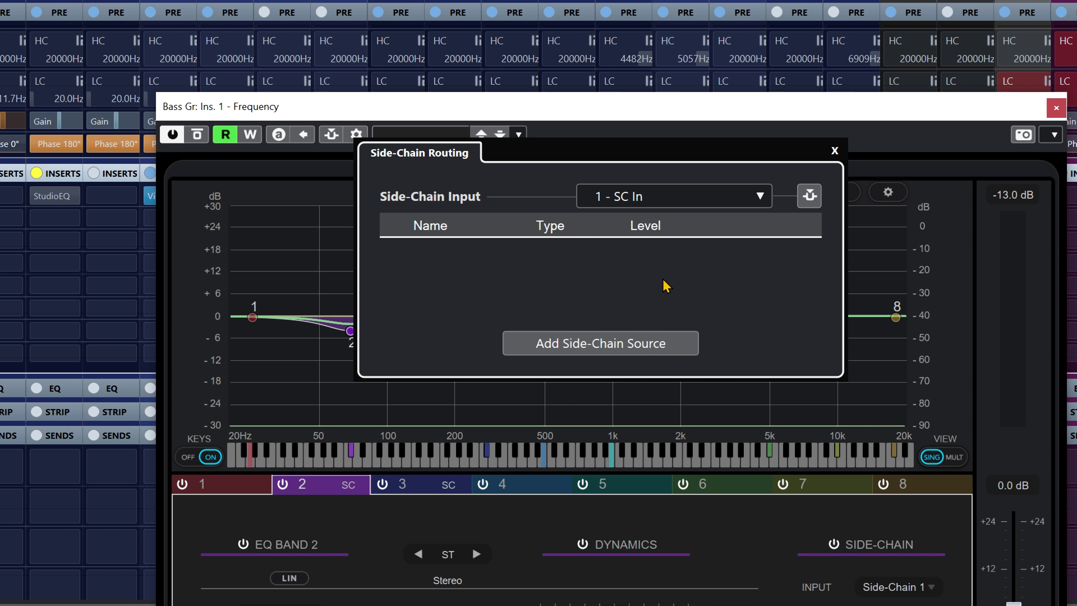
pyautogui.click(603, 352)
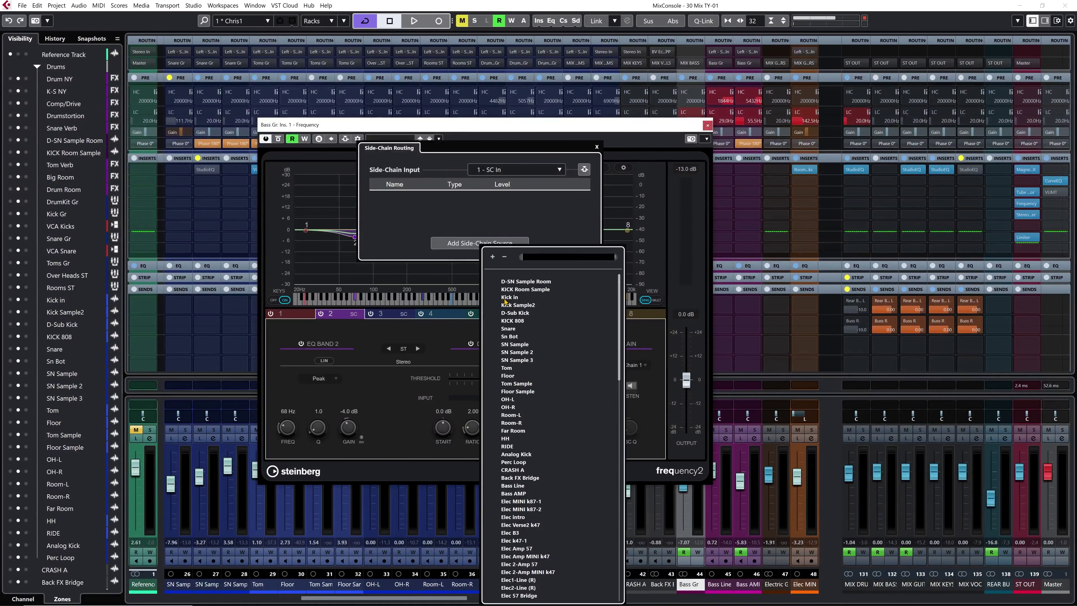
pyautogui.click(508, 297)
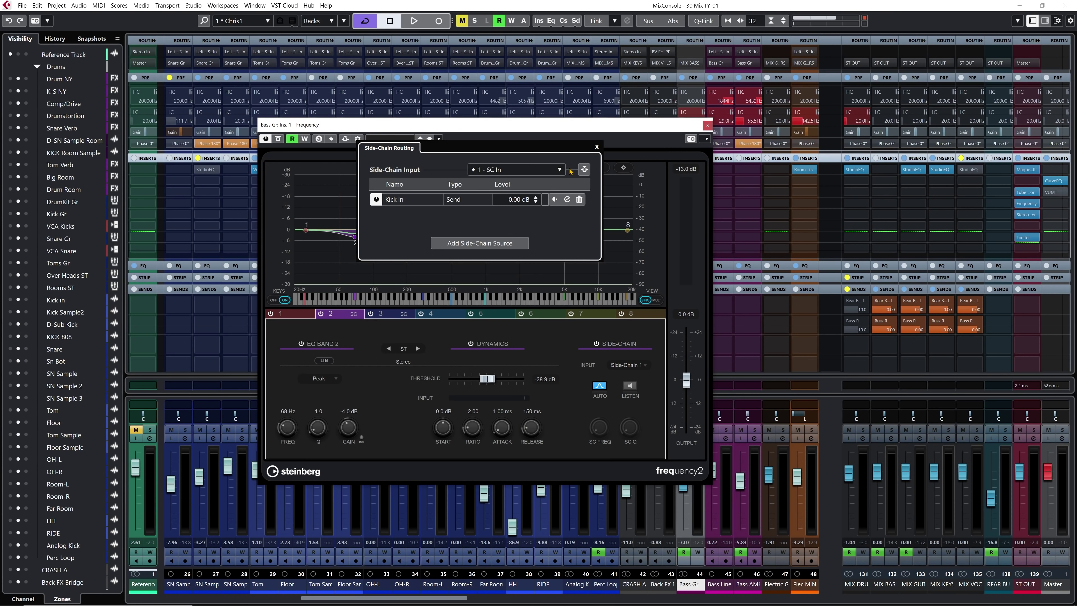
# Add Kick in as the source for 2 - SC In and activate side-chaining for the plug-in
pyautogui.click(559, 169)
pyautogui.click(511, 221)
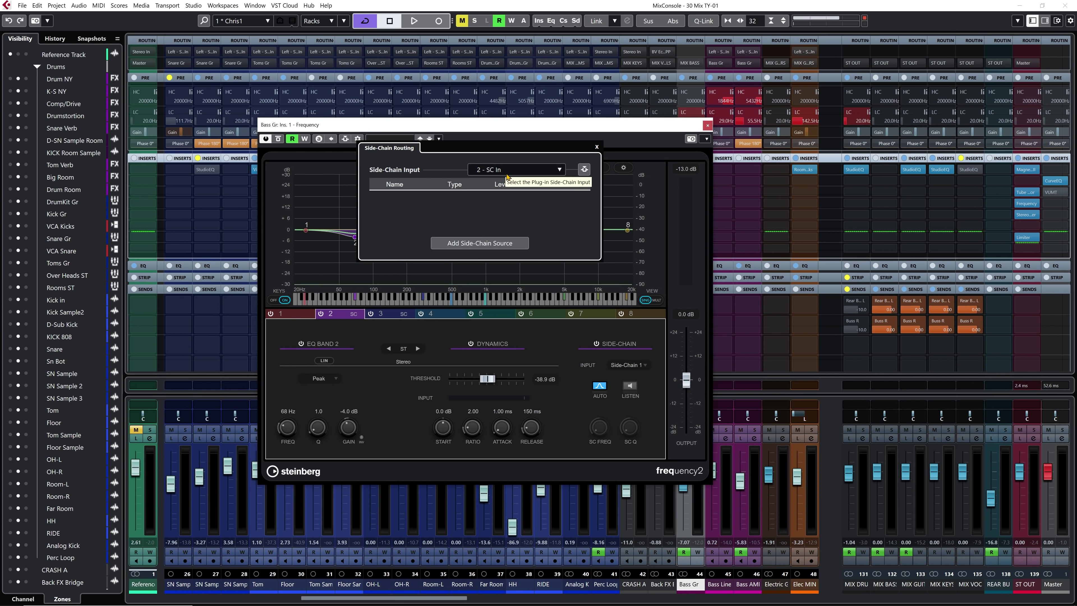
pyautogui.click(512, 244)
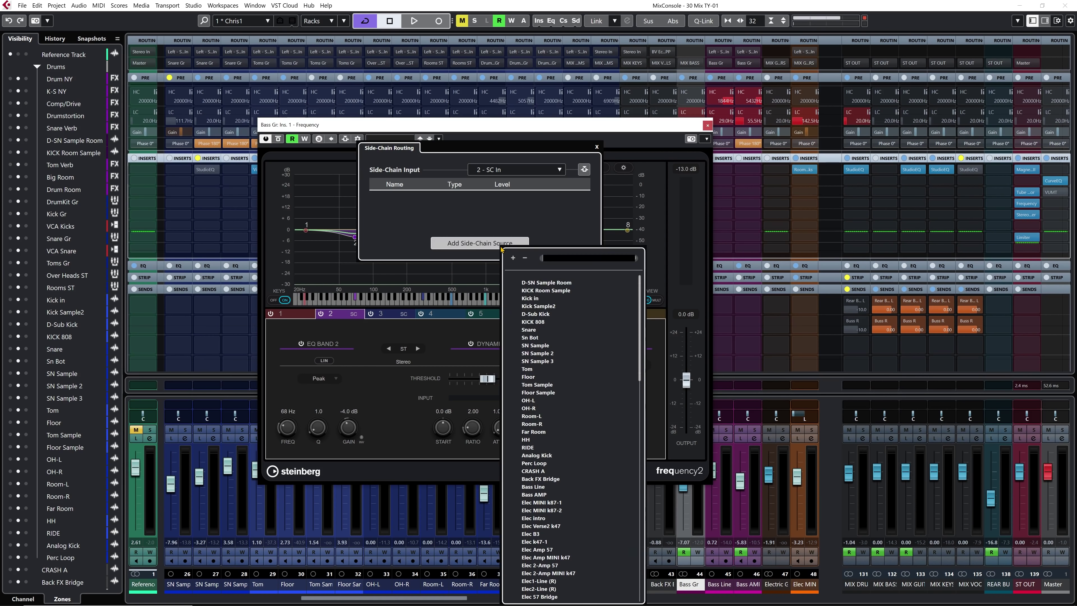
pyautogui.click(531, 298)
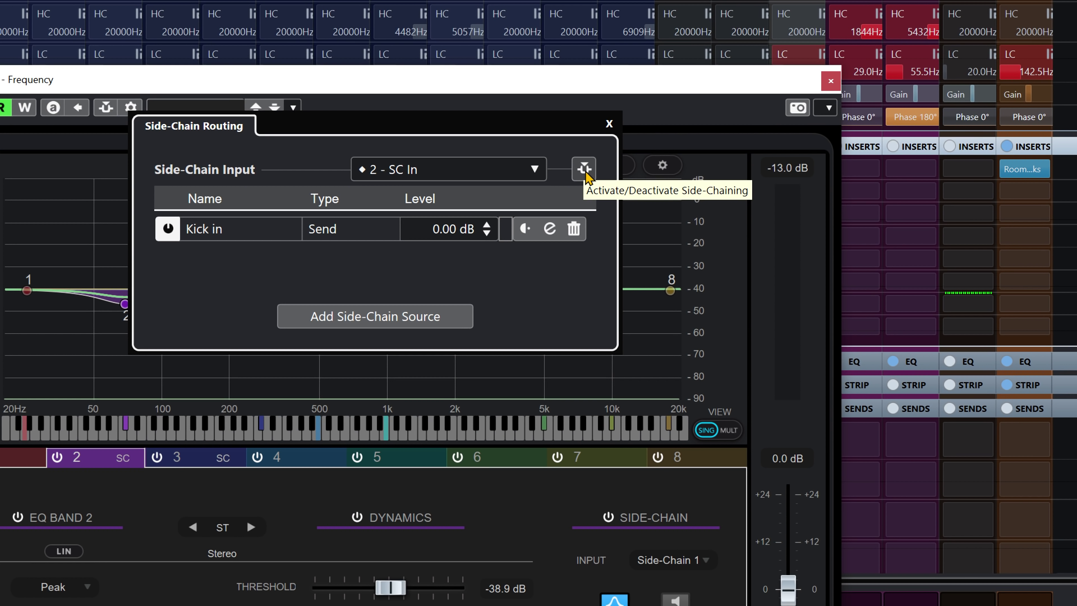
pyautogui.click(585, 172)
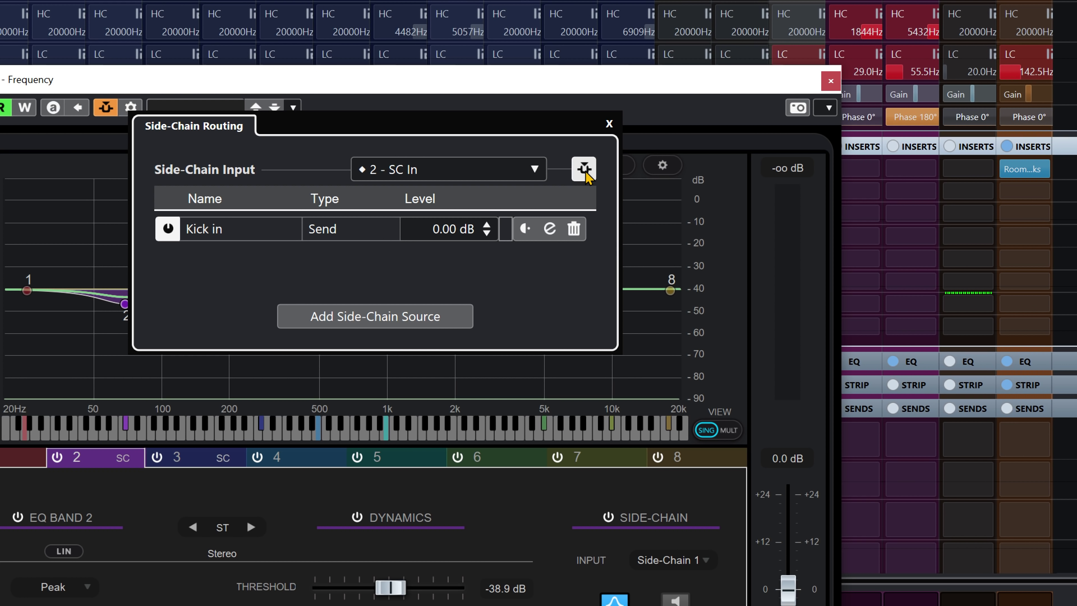
# Open the Channel Settings of the Kick in side-chain source, close the Frequency window and reposition the settings window
pyautogui.click(551, 229)
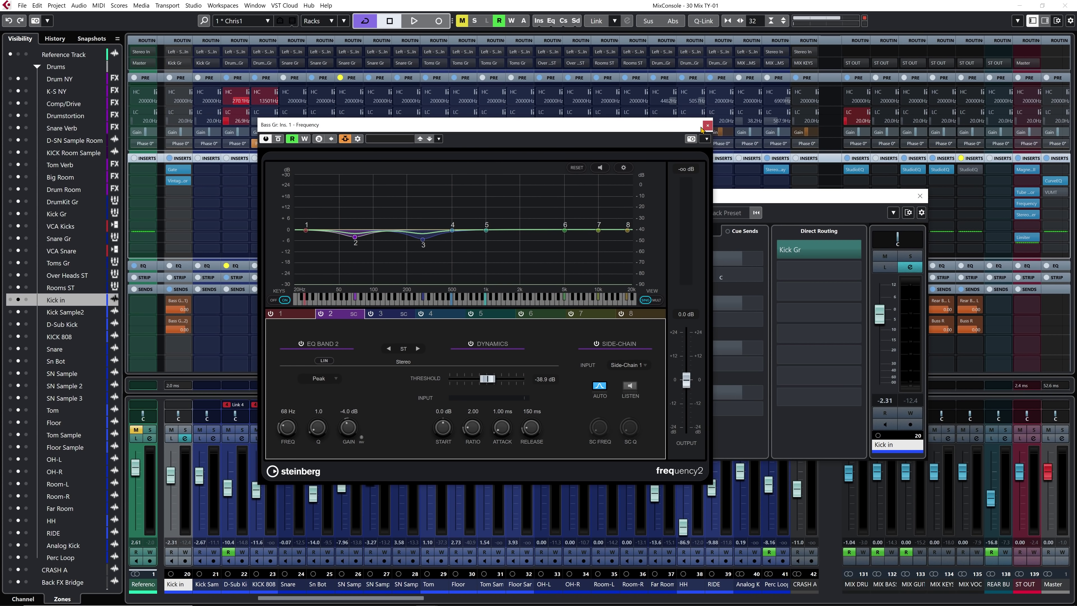
pyautogui.click(831, 82)
pyautogui.moveTo(745, 193); pyautogui.dragTo(713, 173)
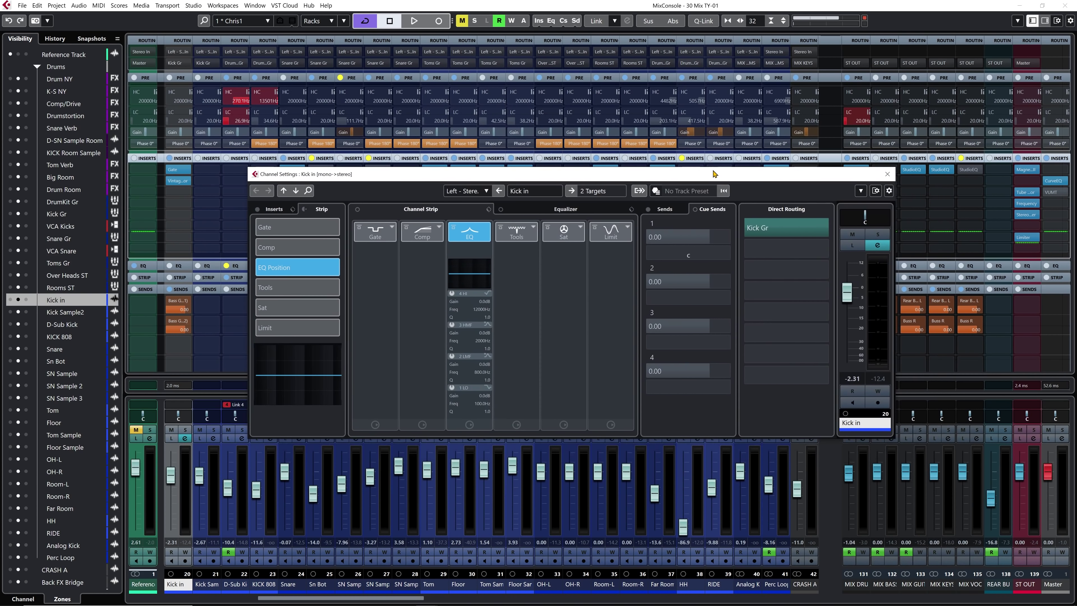